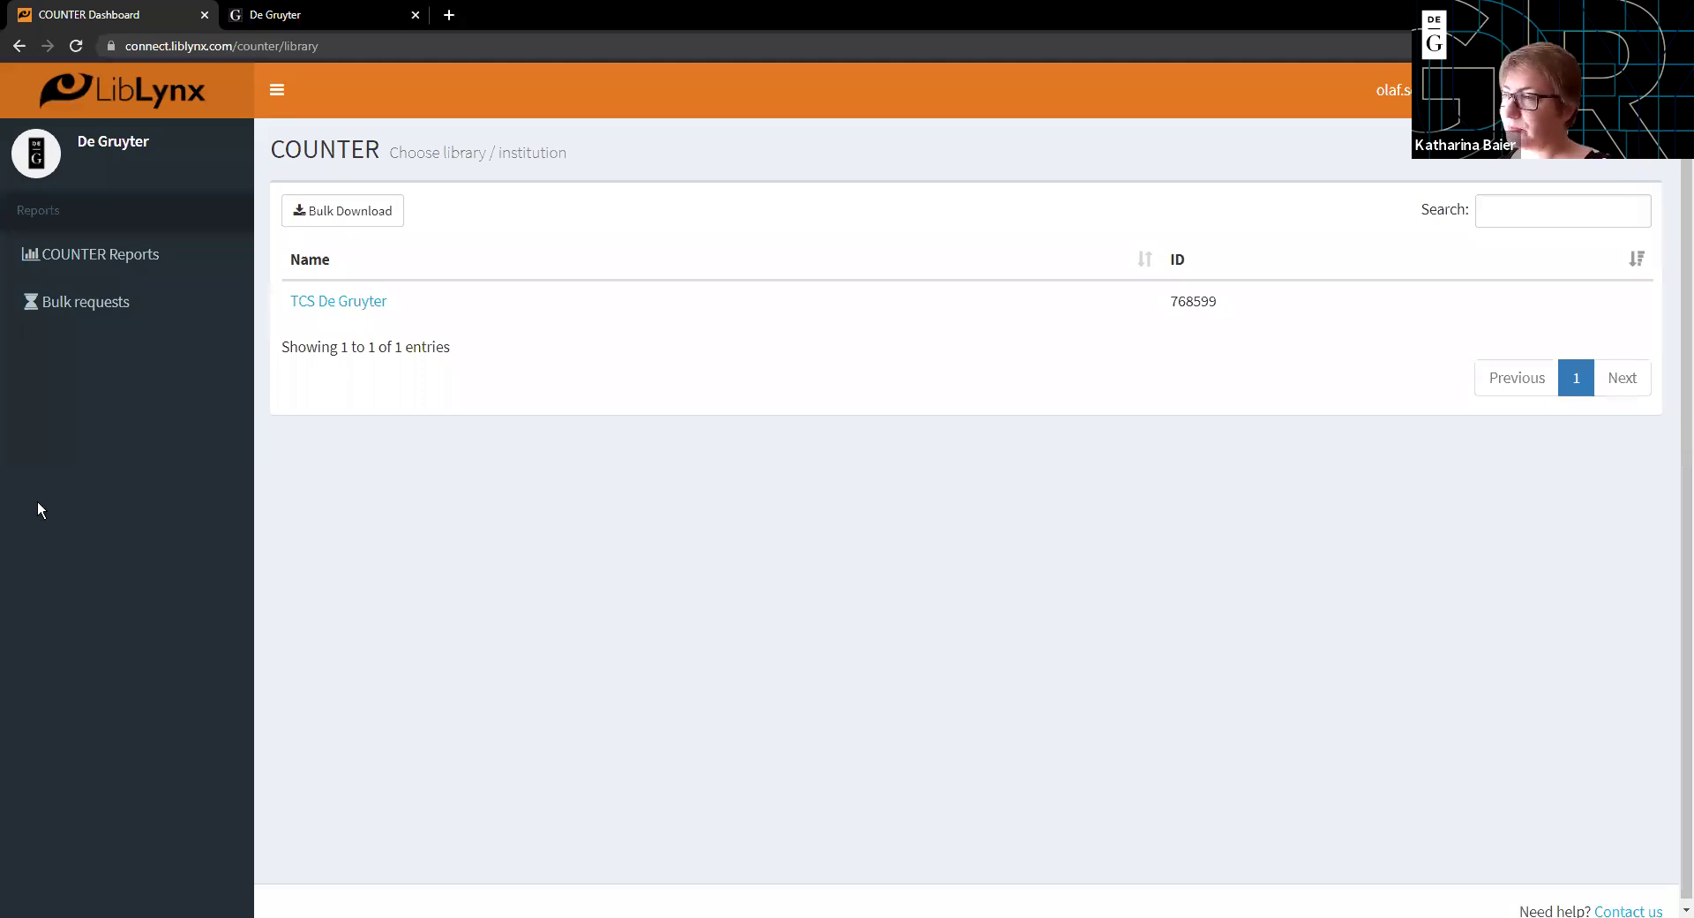
Open the TCS De Gruyter institution and choose BR2 - Book Report 2 from the COUNTER4 reports
{"action": "left_click", "coordinate": [327, 302]}
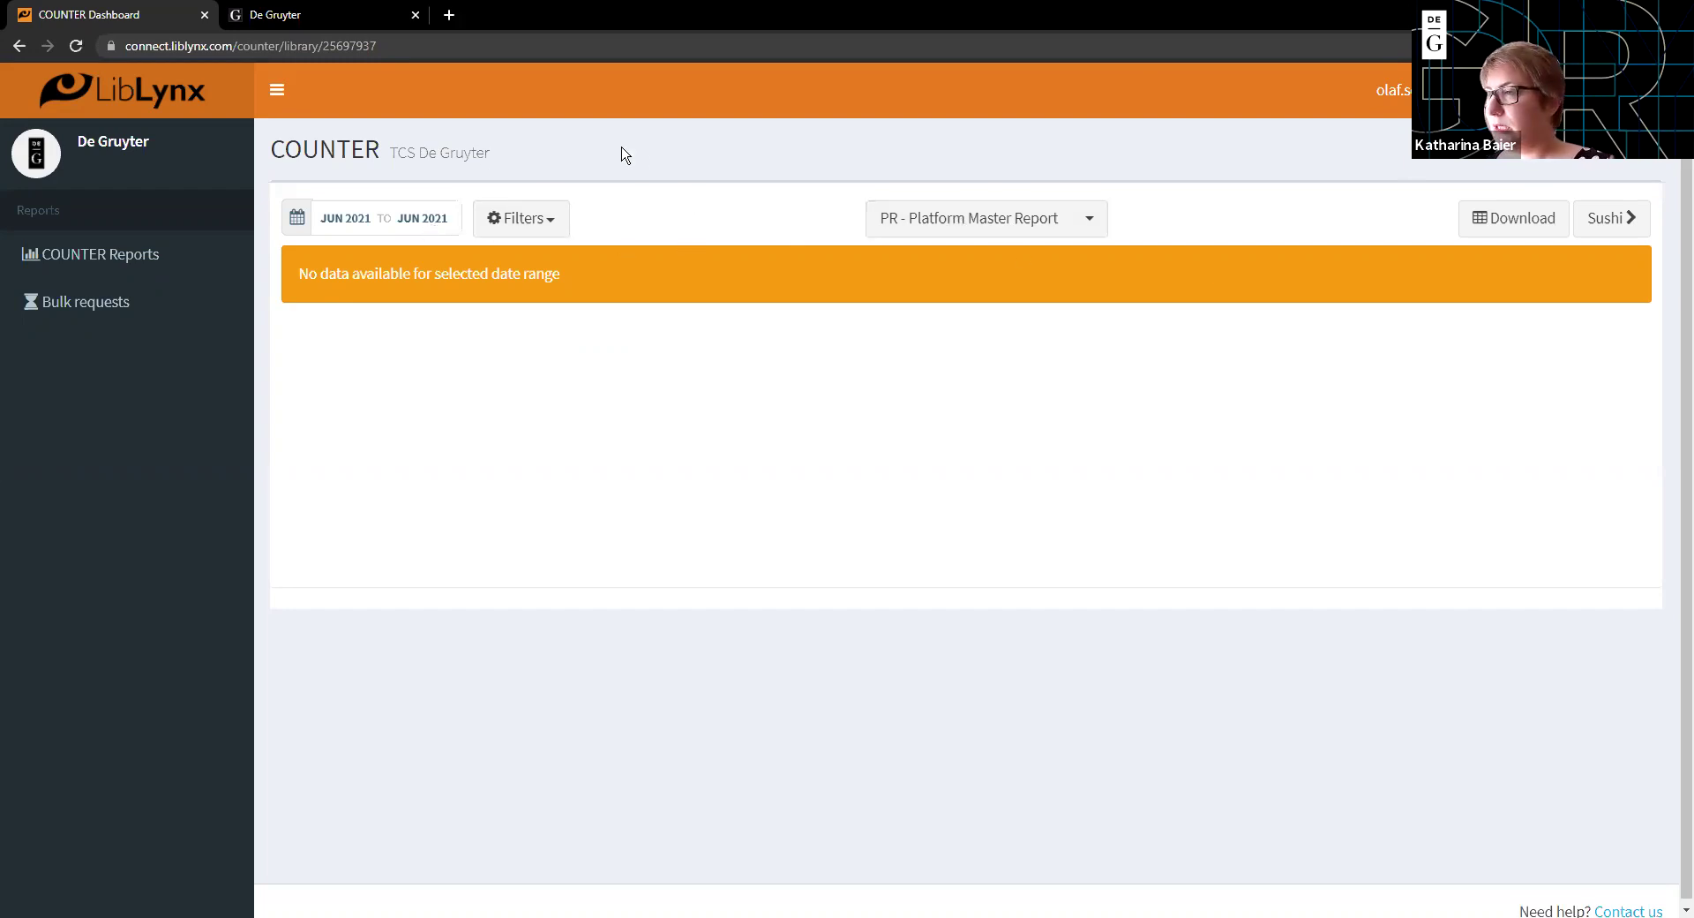
{"action": "left_click", "coordinate": [1029, 212]}
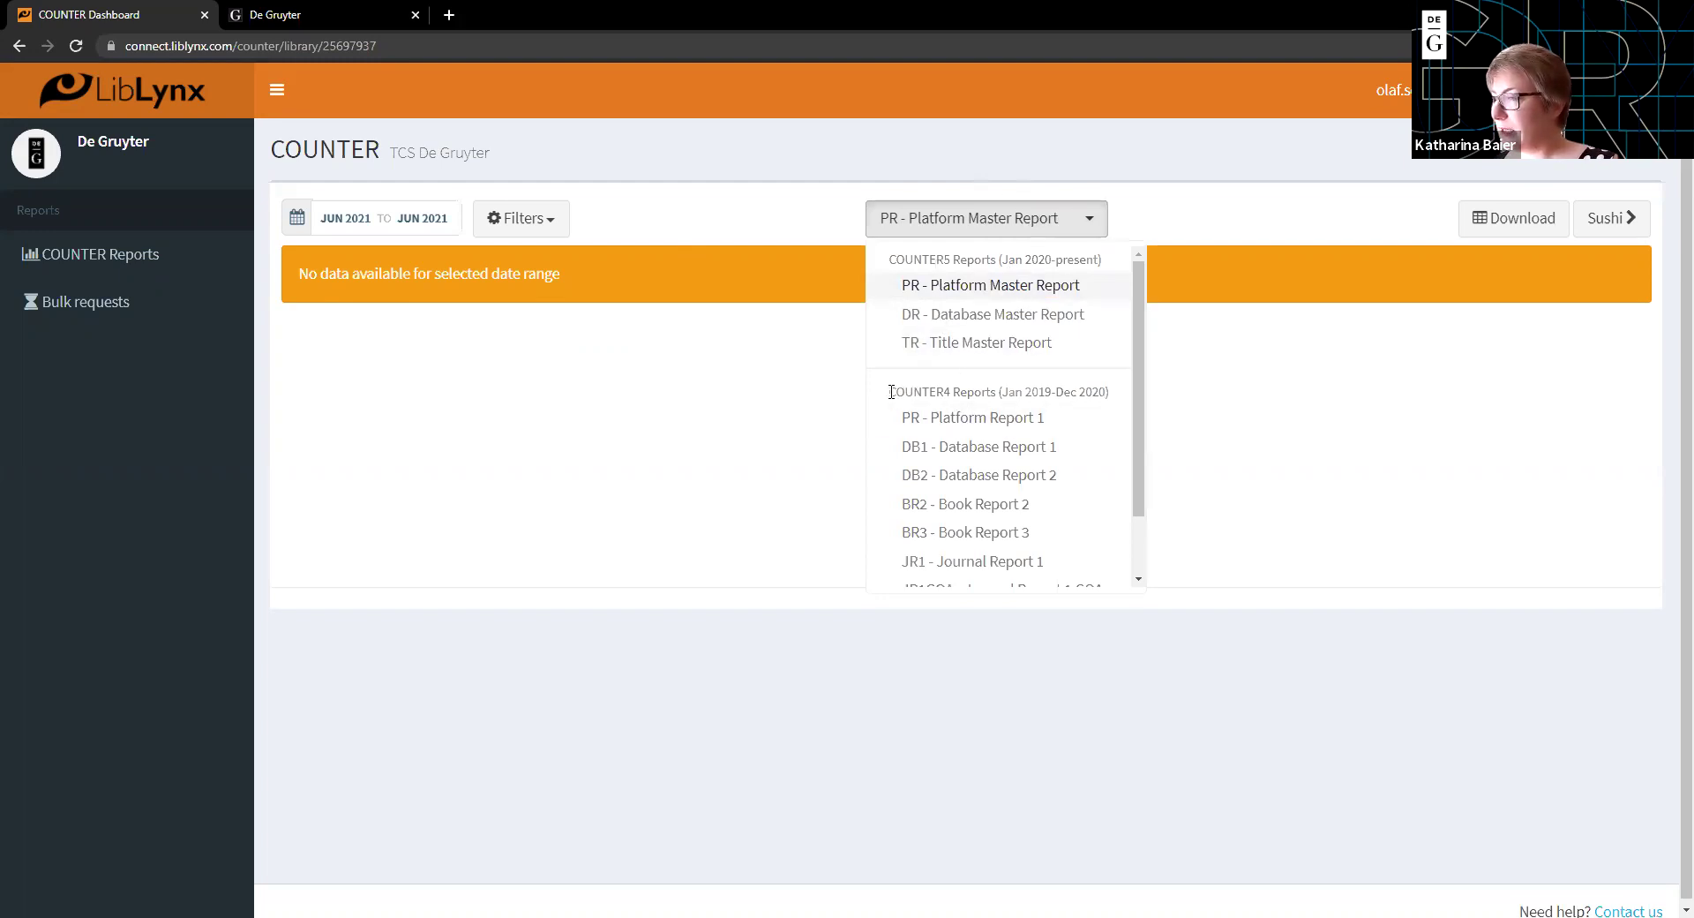
{"action": "left_click_drag", "start_coordinate": [890, 393], "coordinate": [1124, 400]}
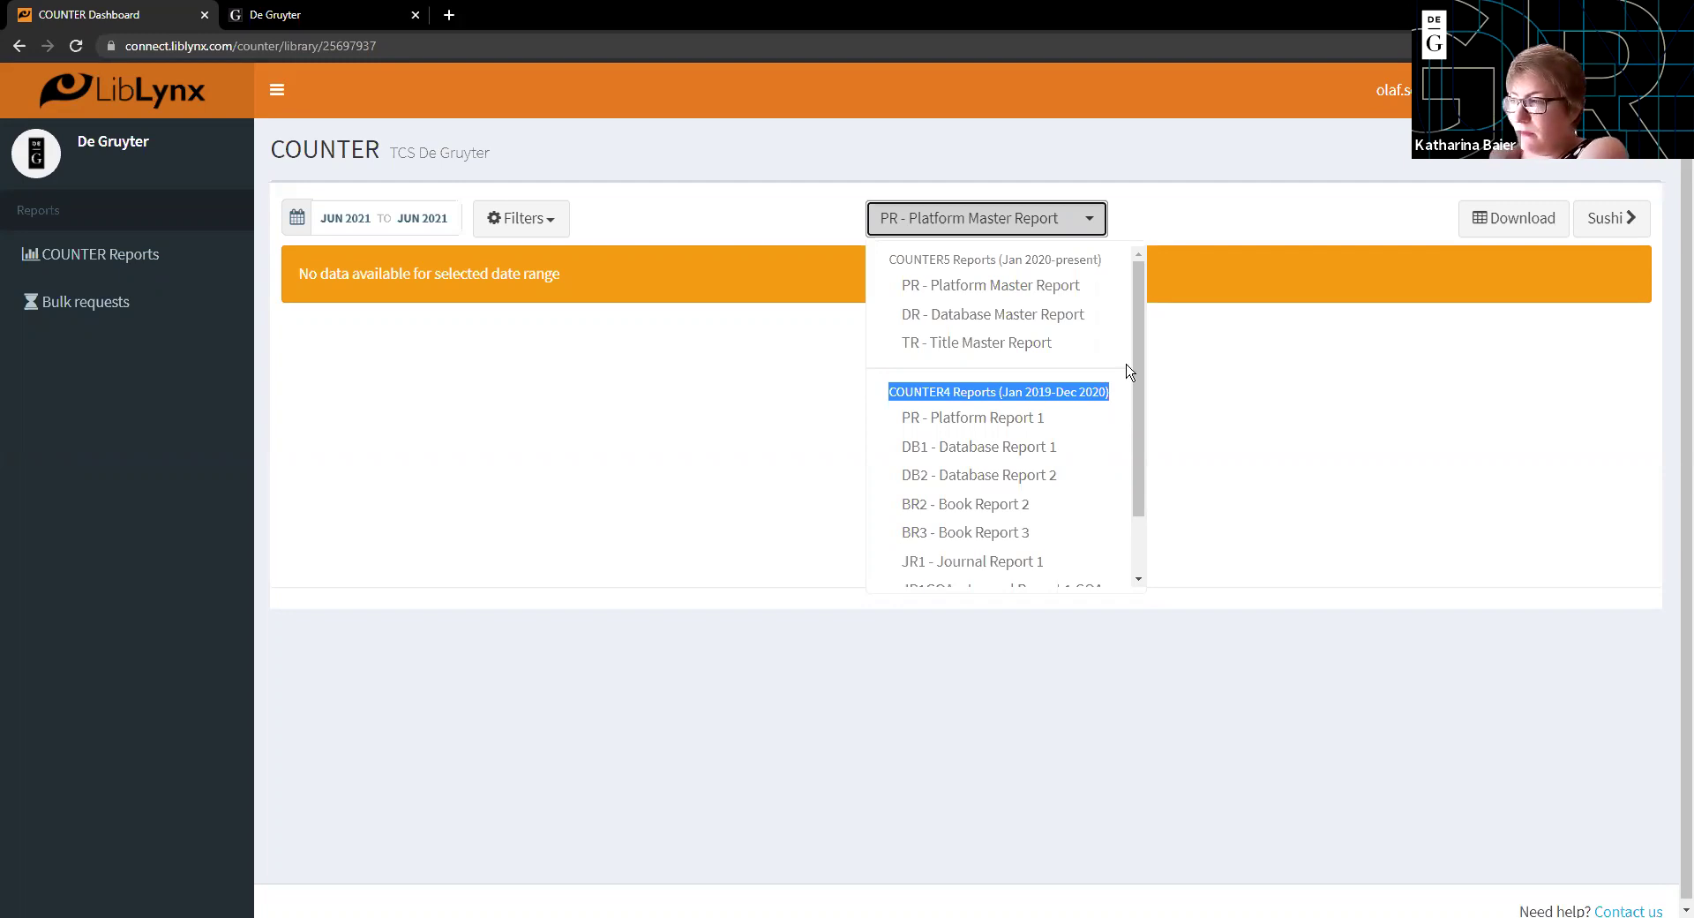
{"action": "scroll", "coordinate": [1088, 431], "scroll_direction": "down", "scroll_amount": 1}
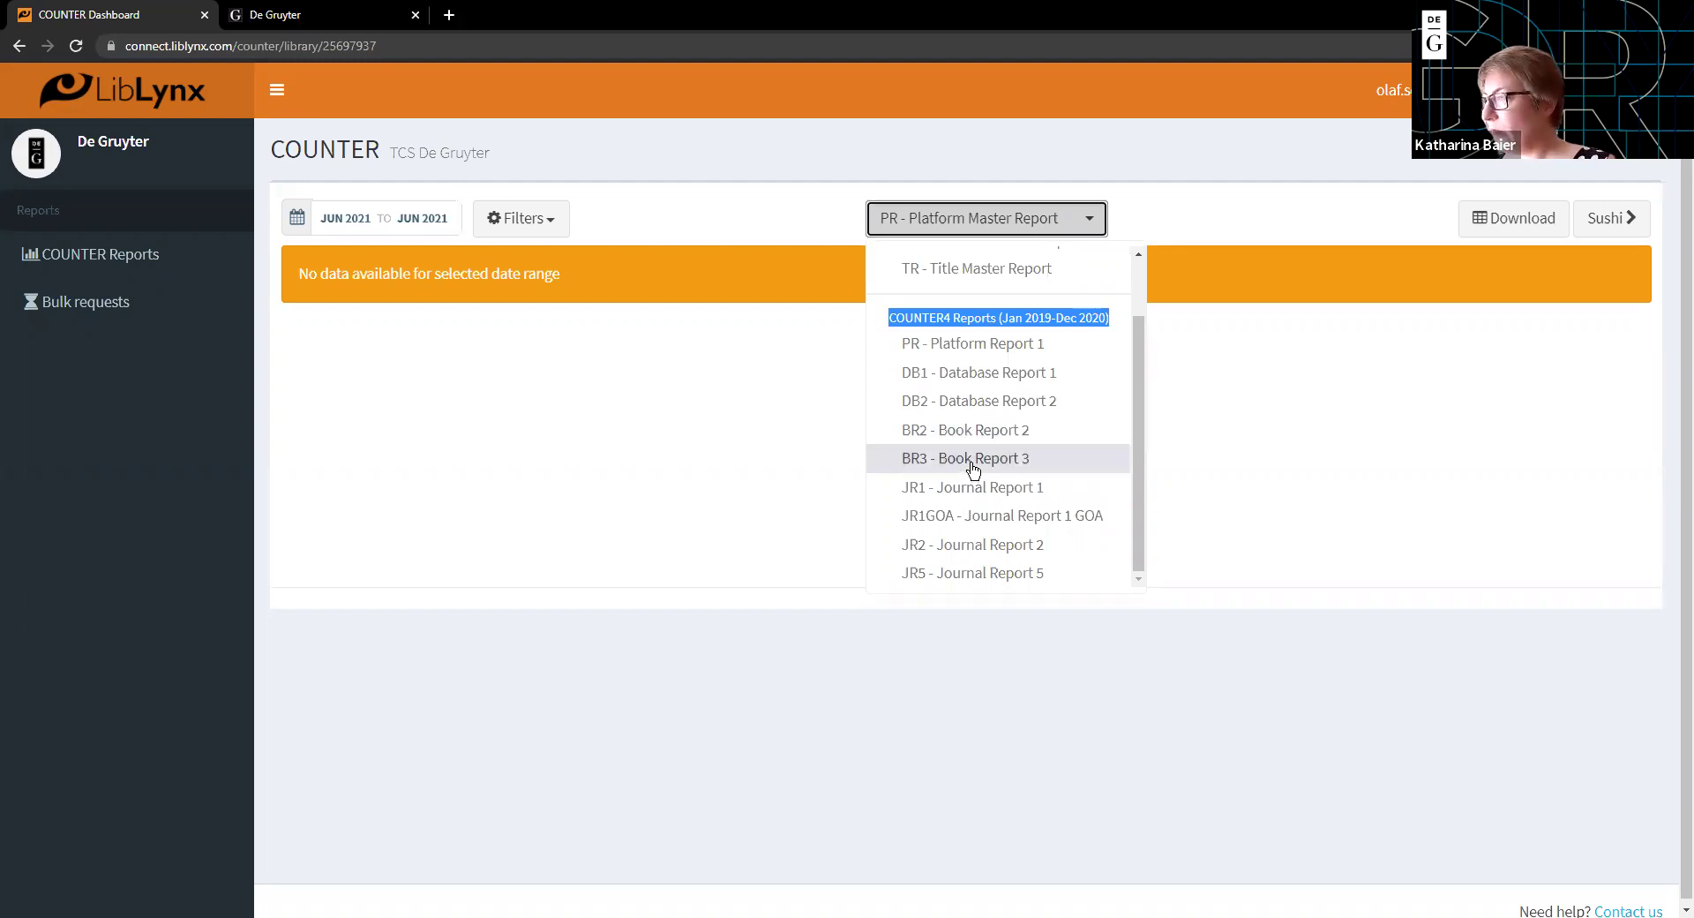
{"action": "scroll", "coordinate": [973, 468], "scroll_direction": "up", "scroll_amount": 1}
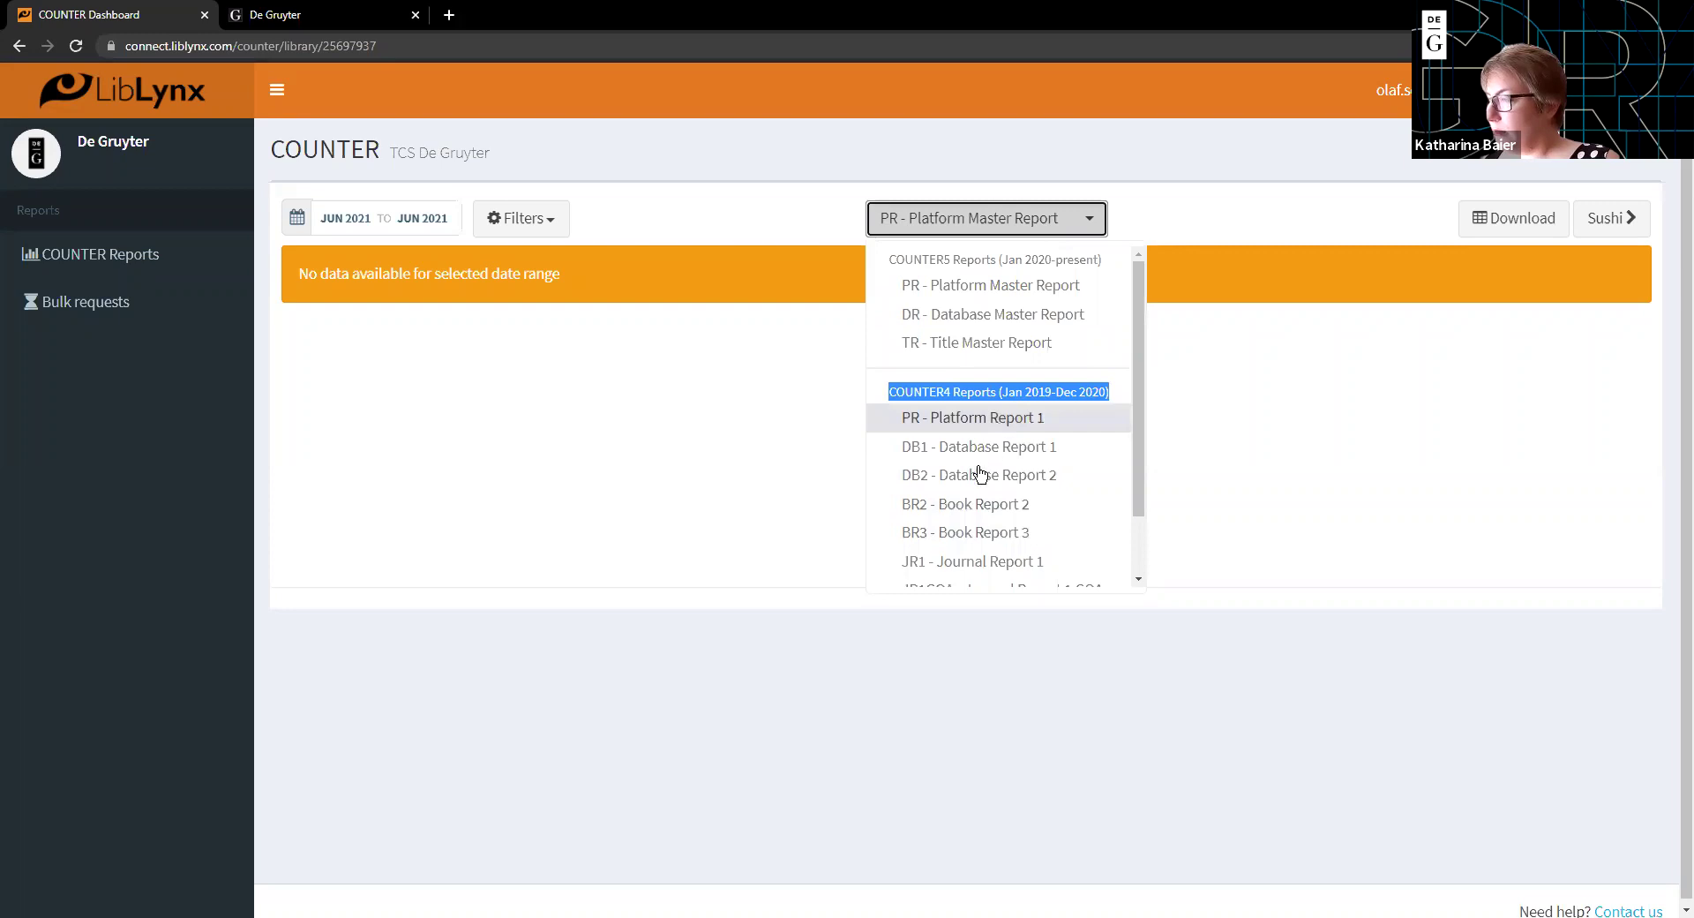
{"action": "left_click", "coordinate": [973, 504]}
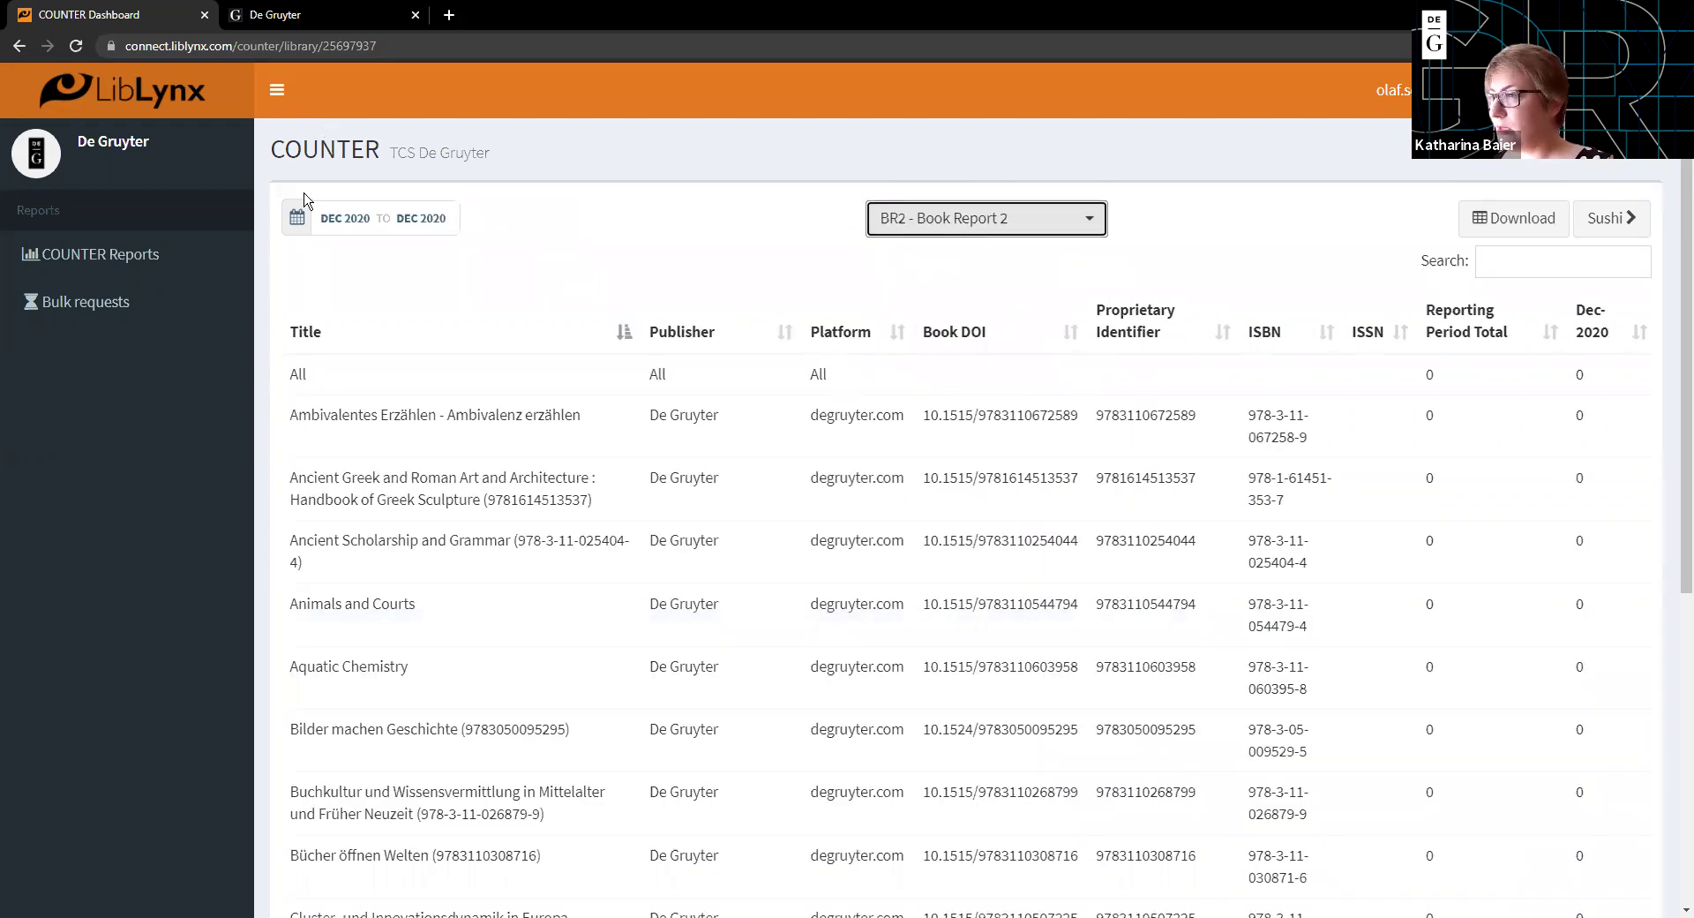
Set the book report's period to January 2019 through December 2020, view it and download it
{"action": "left_click", "coordinate": [378, 221]}
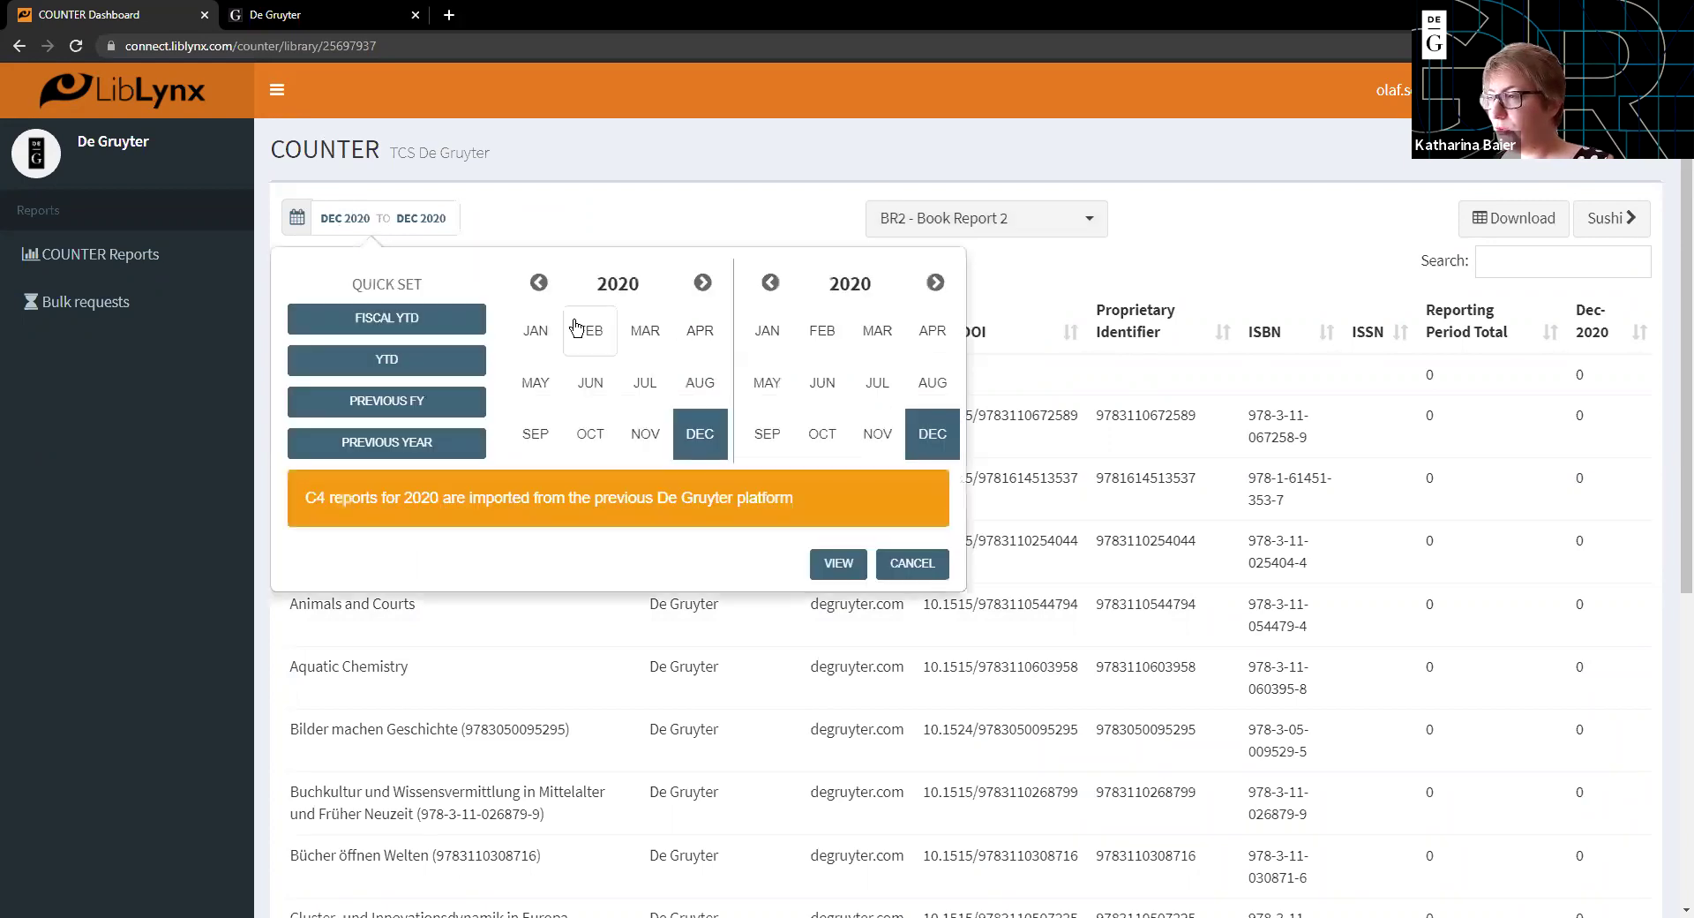
{"action": "left_click", "coordinate": [538, 283]}
{"action": "left_click", "coordinate": [536, 330]}
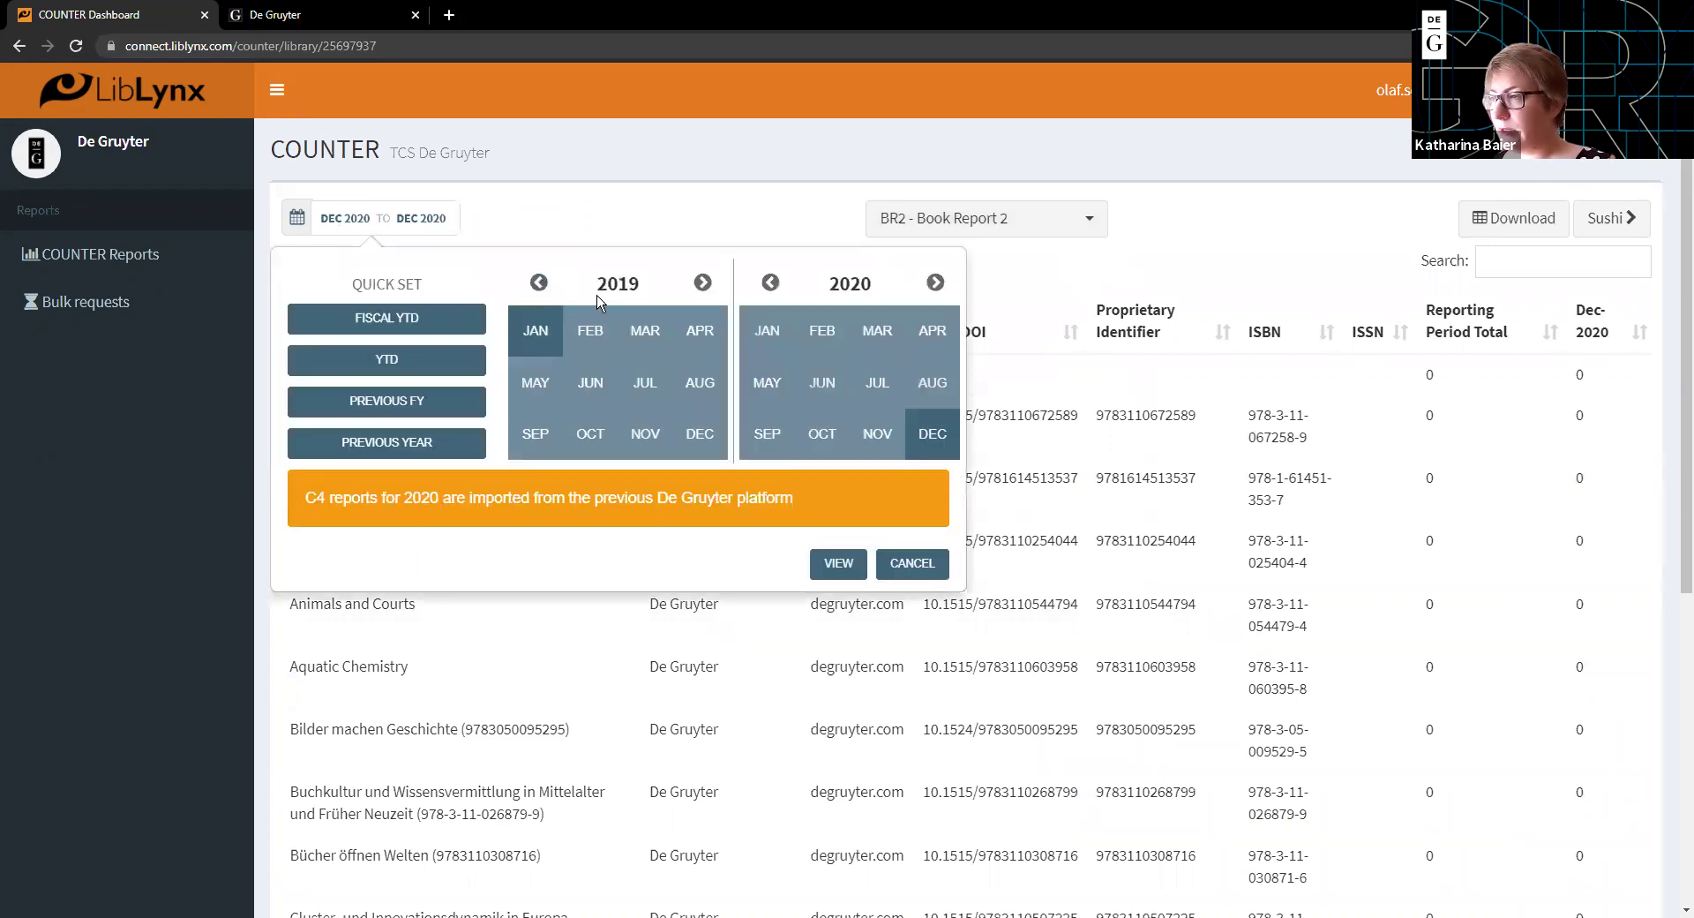
{"action": "left_click", "coordinate": [839, 565]}
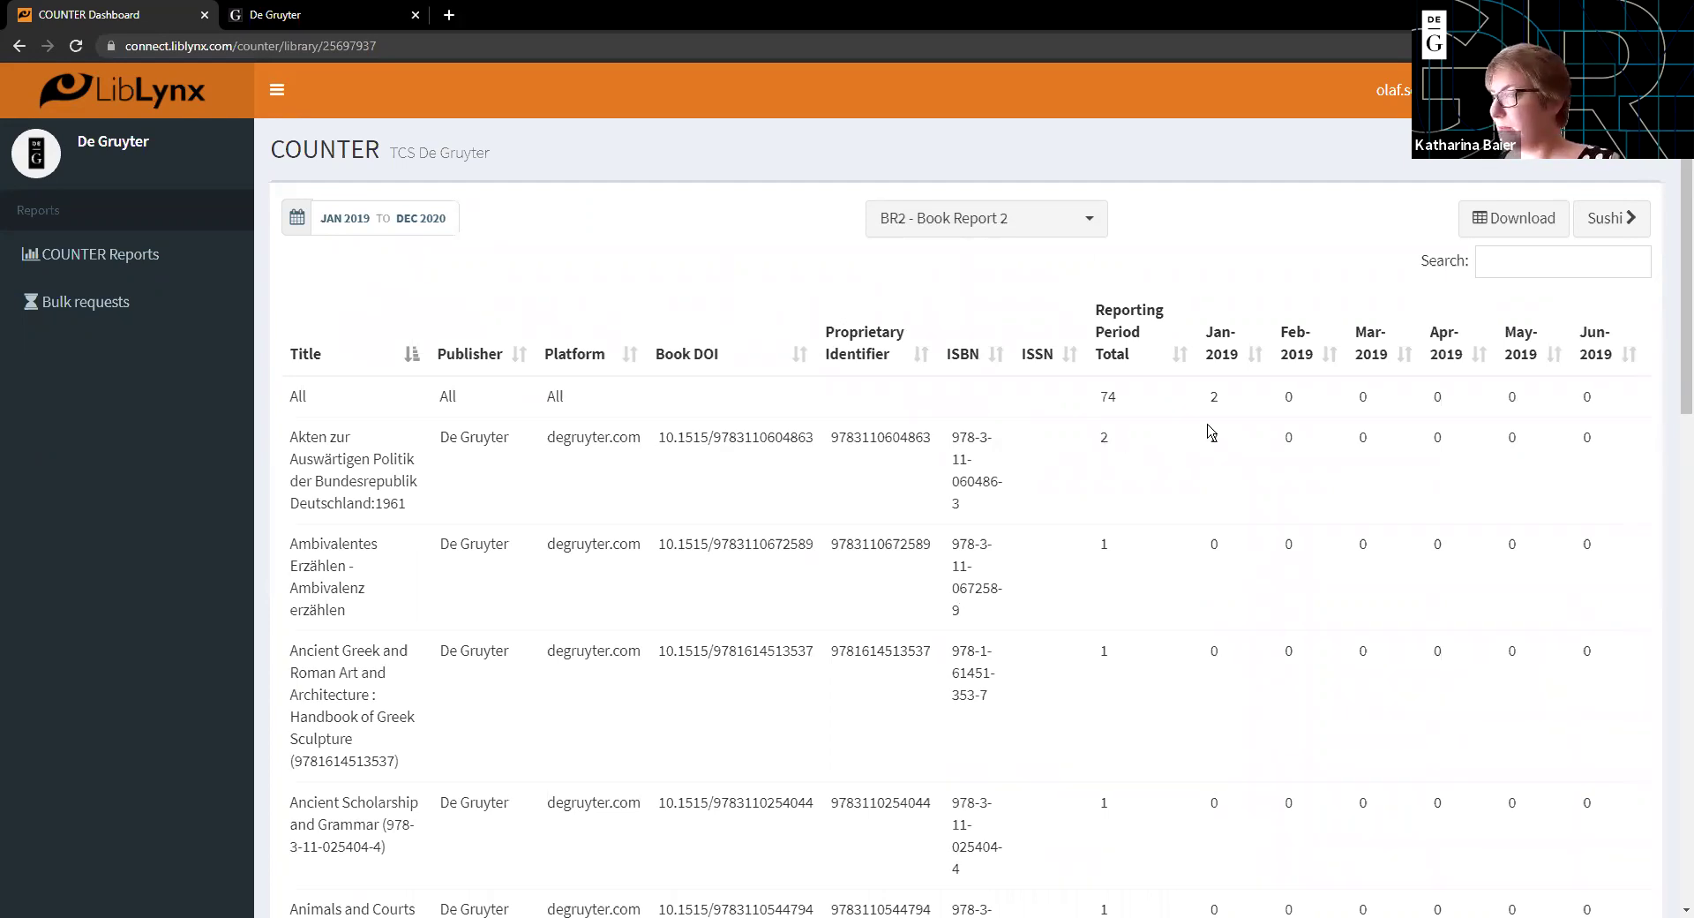
{"action": "left_click", "coordinate": [1511, 216]}
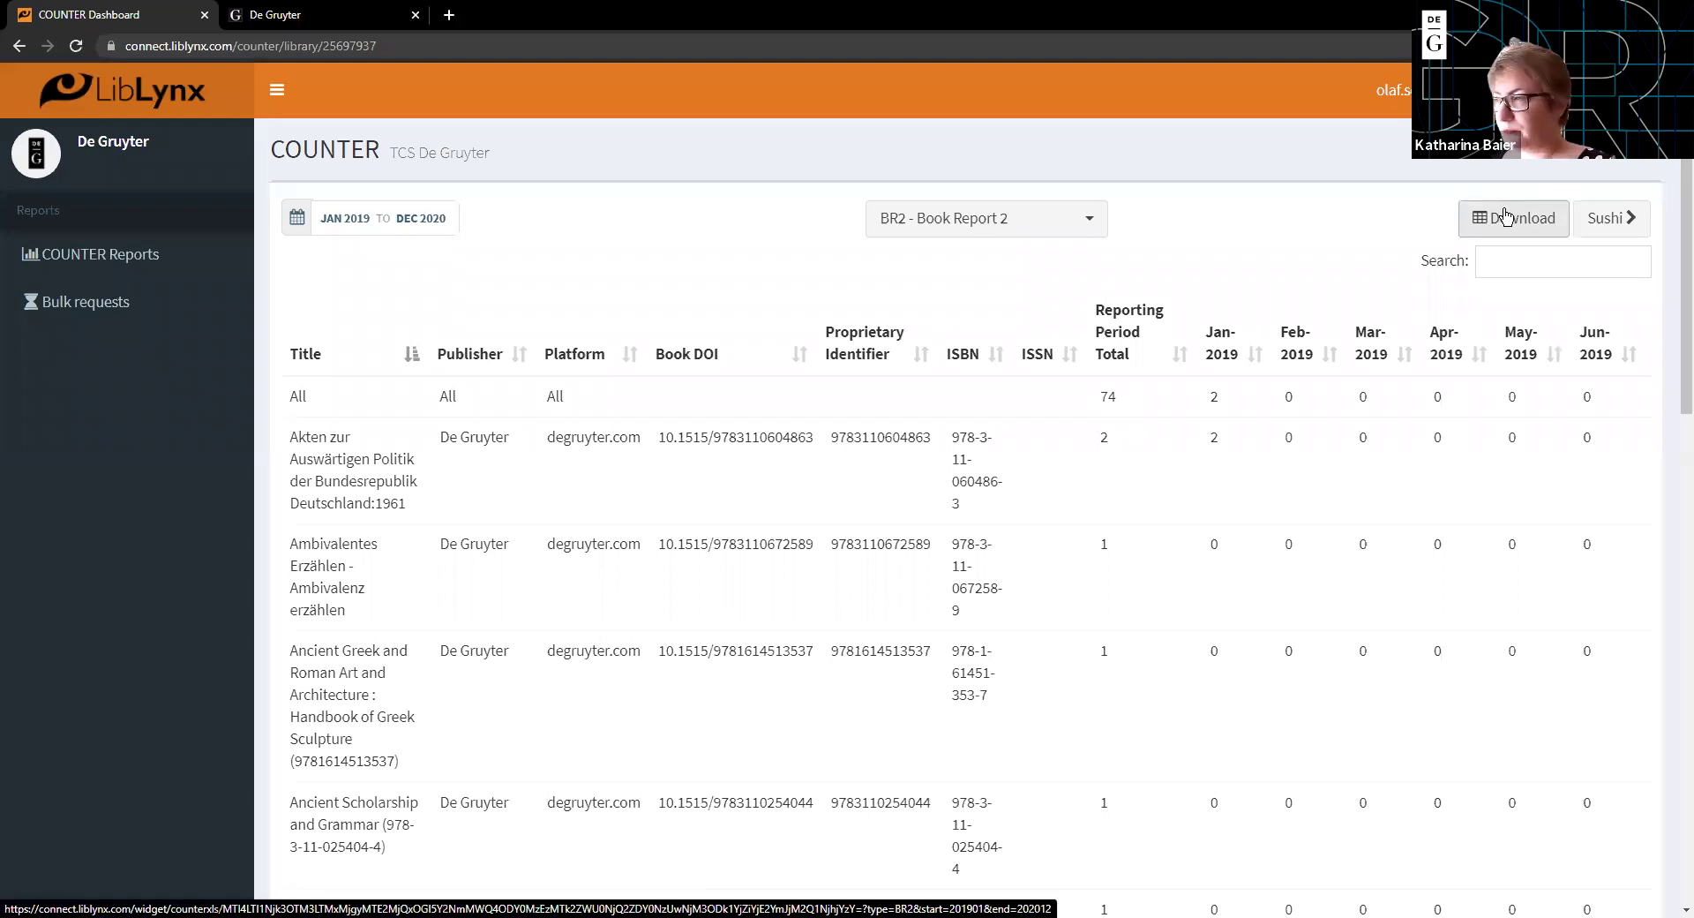
Switch to TR - Title Master Report and view it for January 2020 through June 2021
{"action": "left_click", "coordinate": [918, 227]}
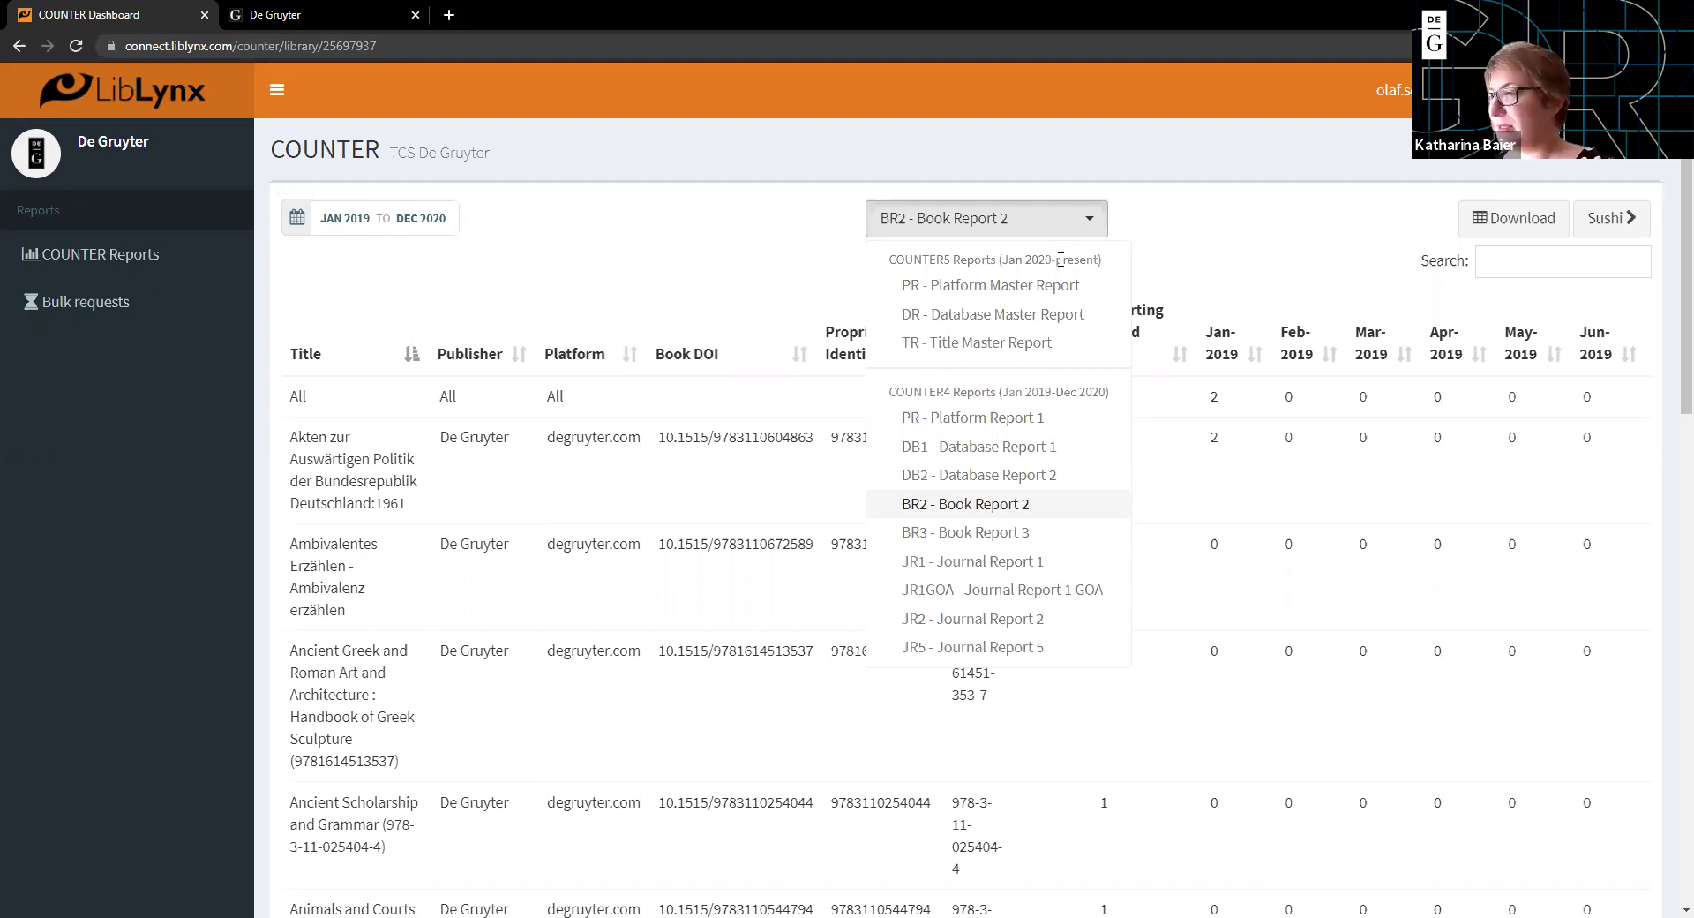
{"action": "left_click", "coordinate": [957, 343]}
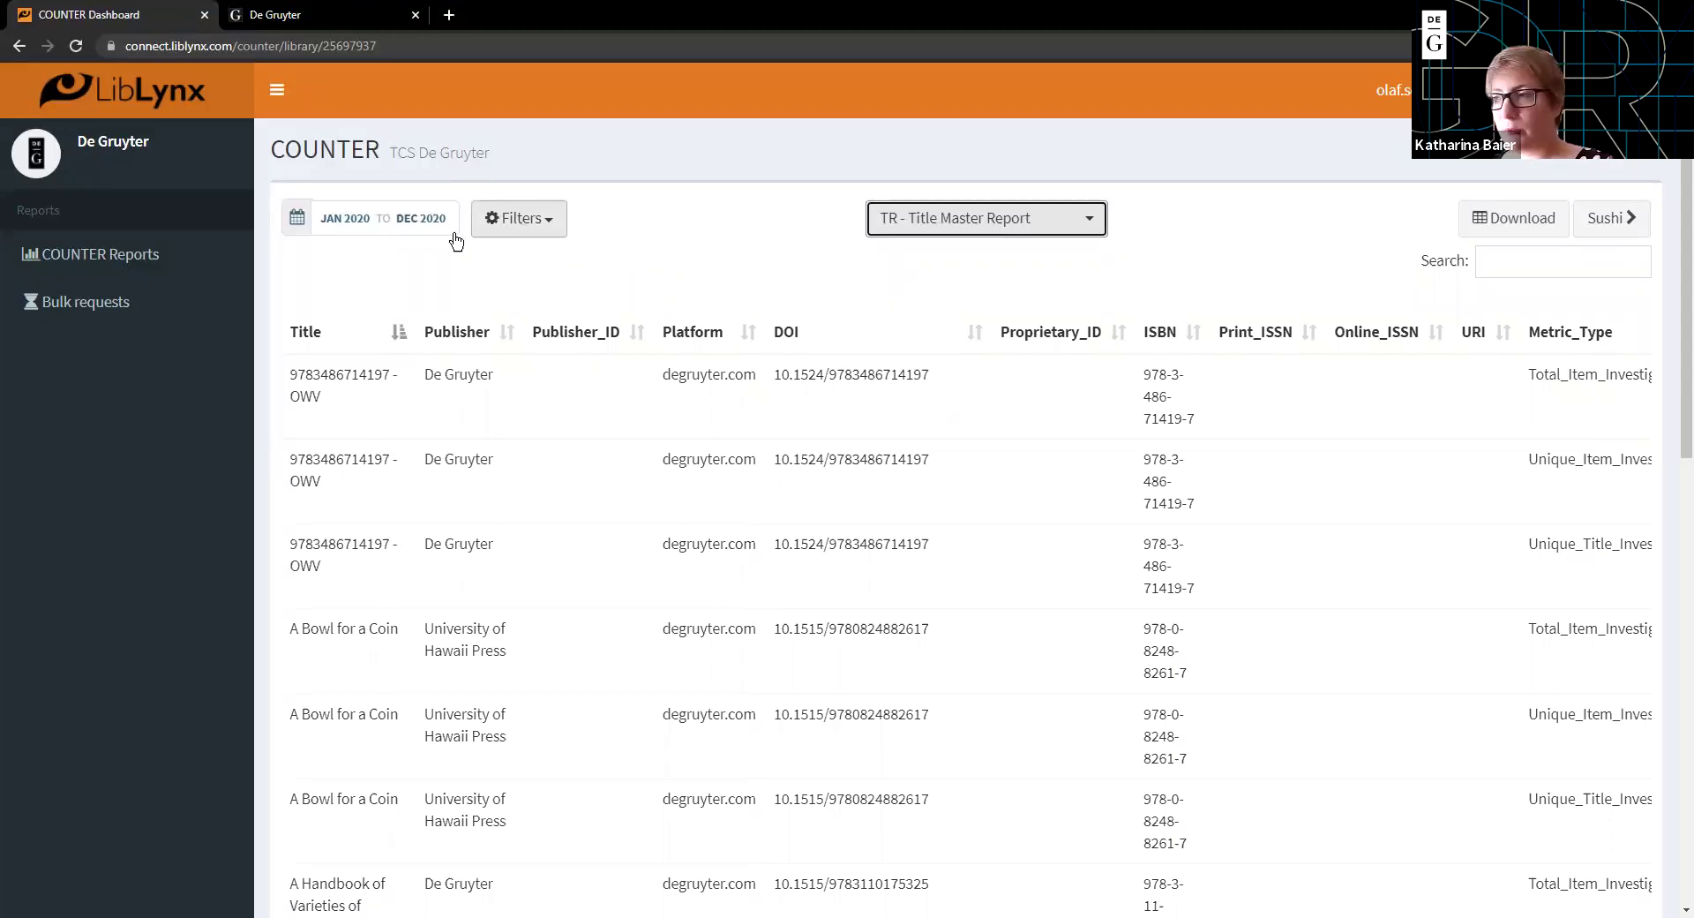
{"action": "left_click", "coordinate": [399, 228]}
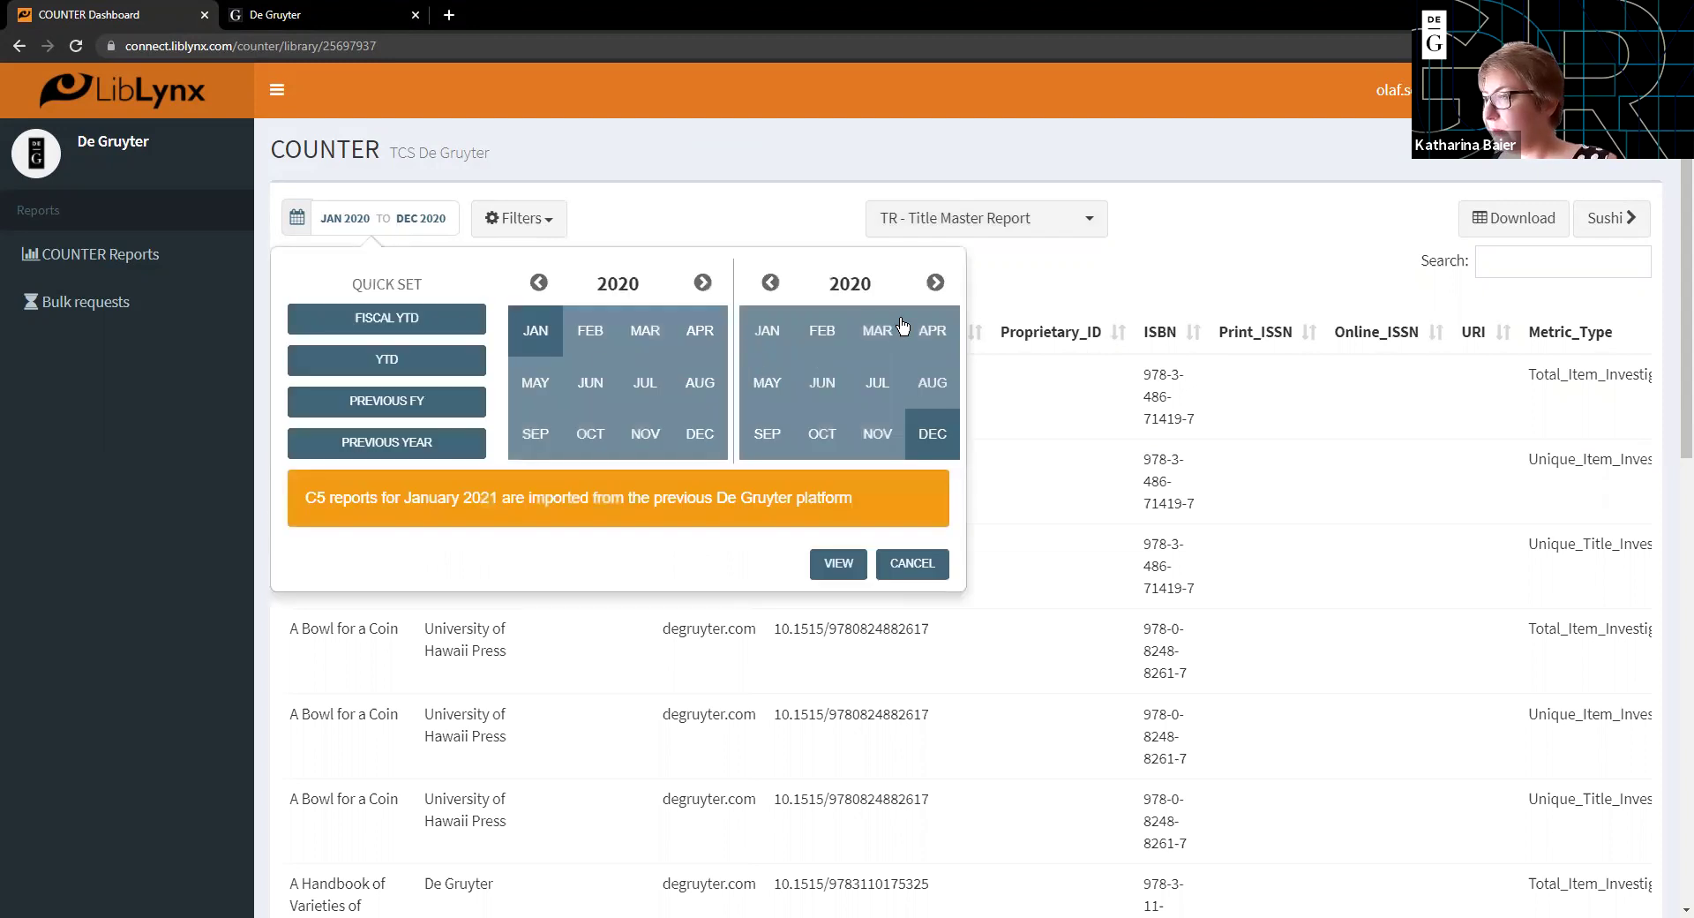
{"action": "left_click", "coordinate": [935, 283]}
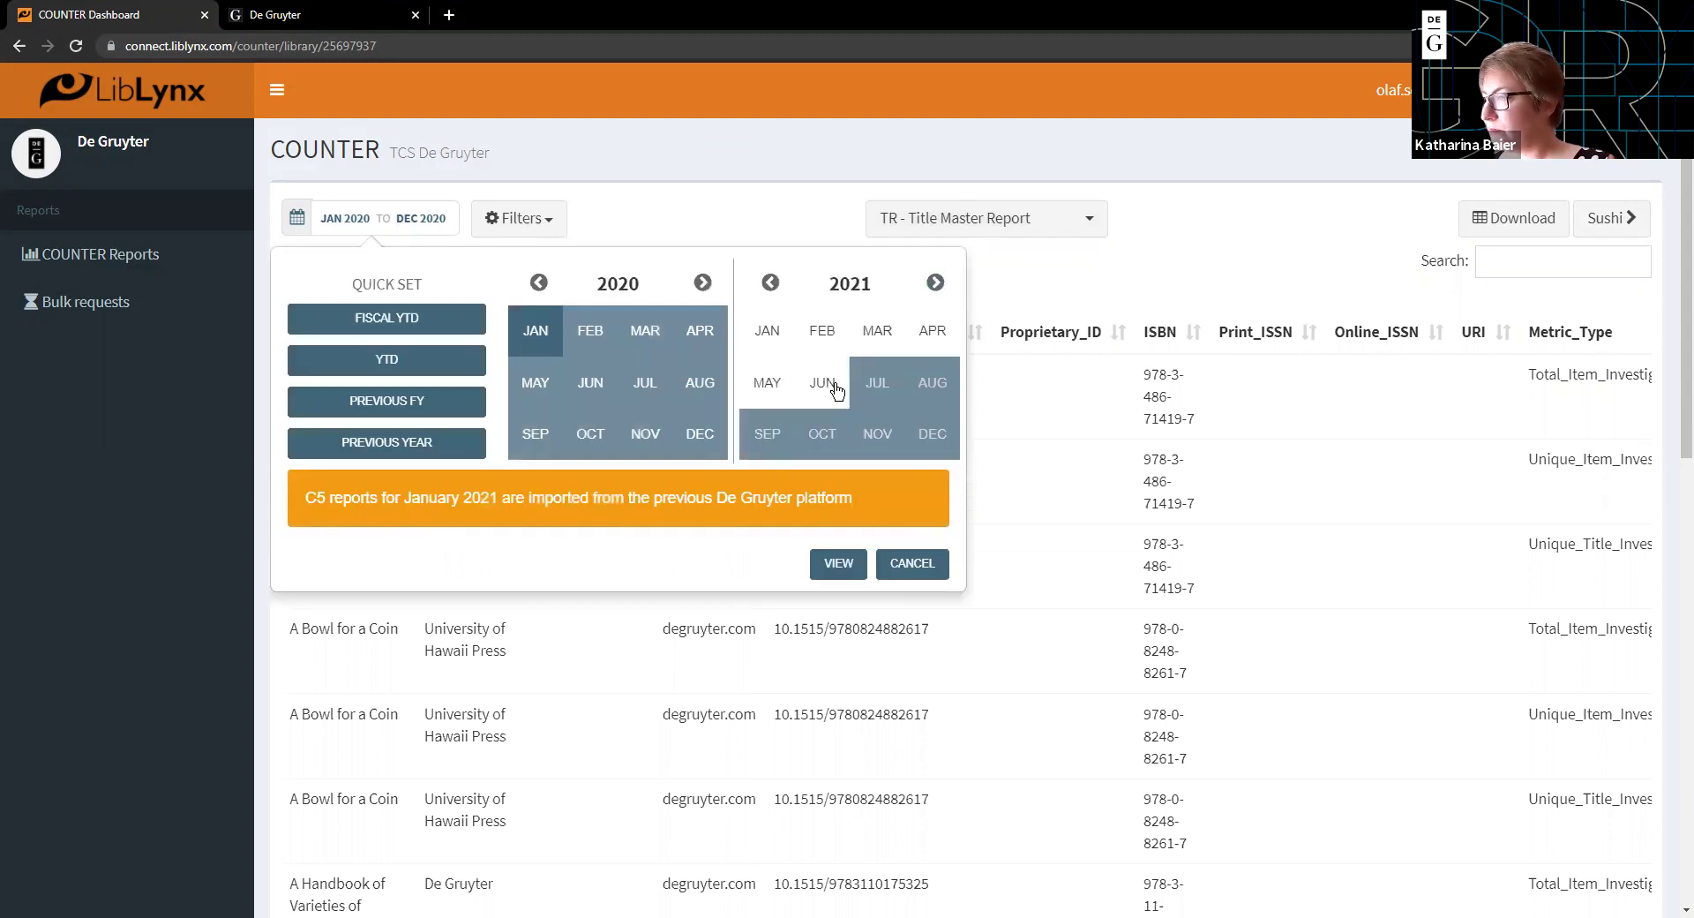
{"action": "left_click", "coordinate": [836, 564]}
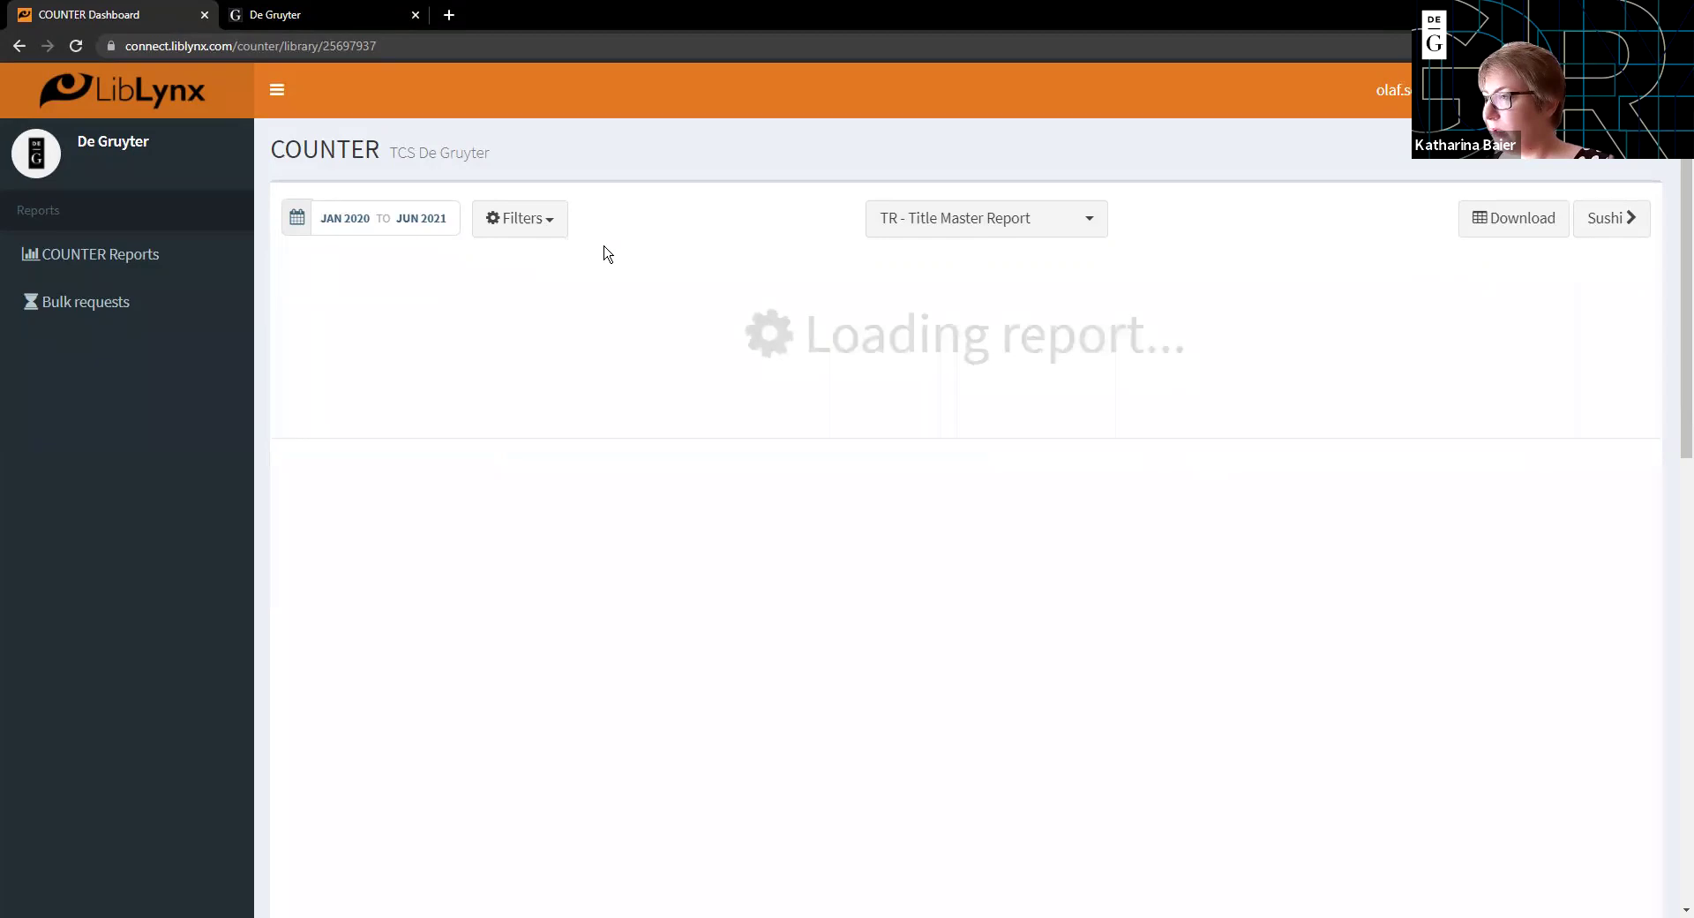
Filter the title report's data types to Book only, excluding Journal, Newspaper or Newsletter and Other, and review the listed titles
{"action": "left_click", "coordinate": [546, 234]}
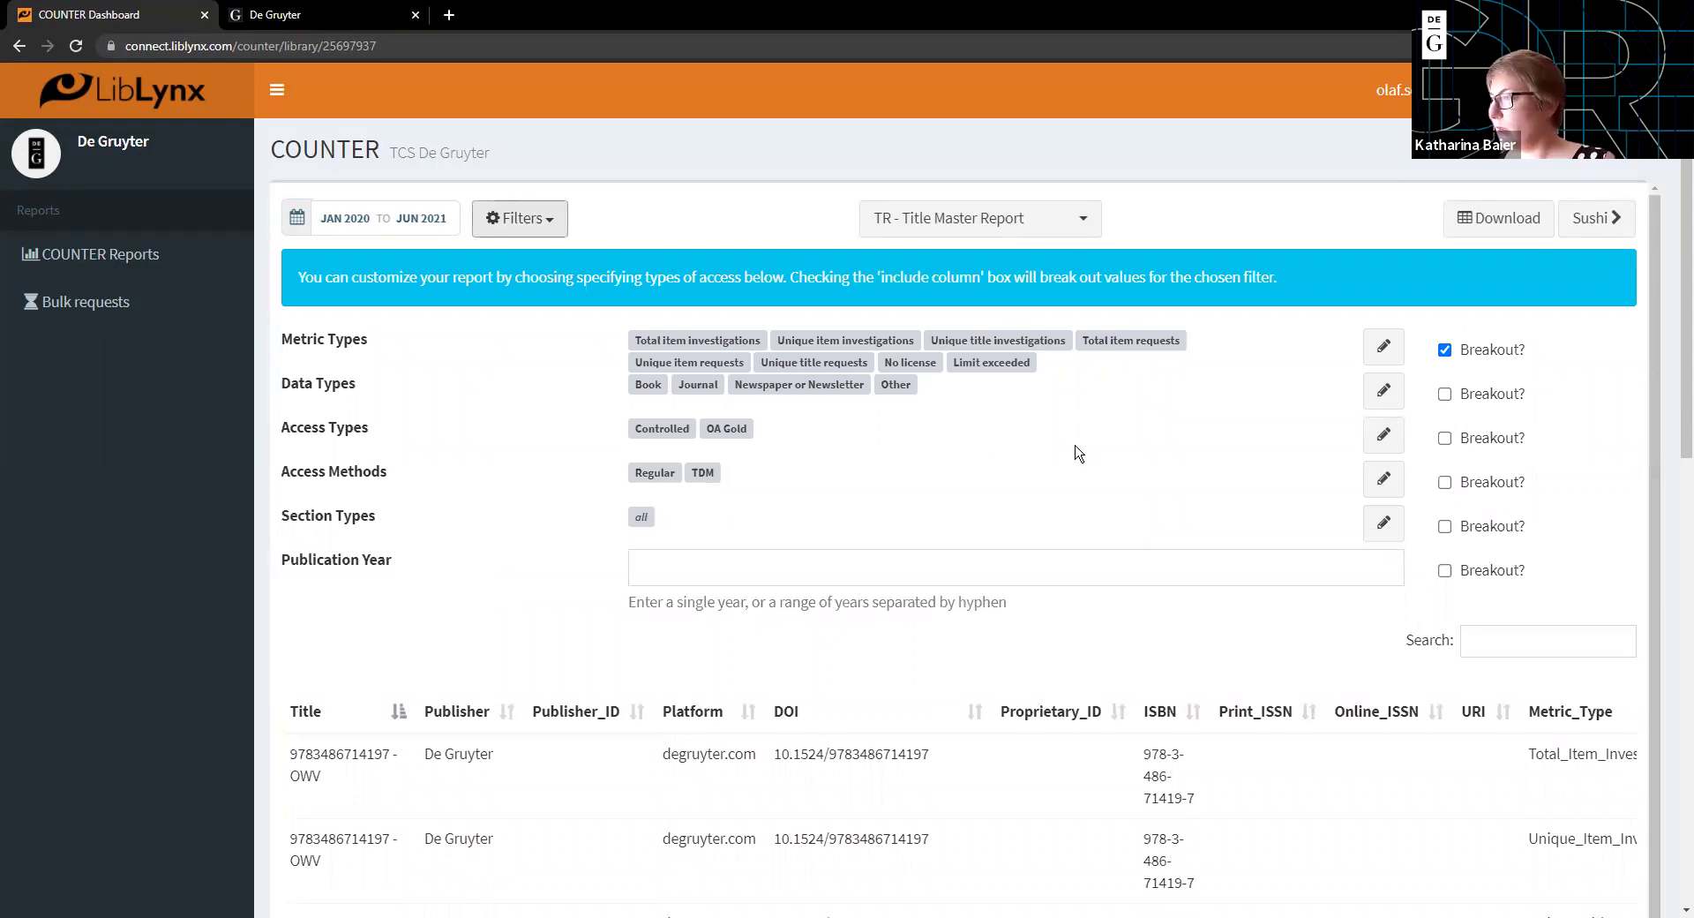
{"action": "left_click", "coordinate": [1383, 390]}
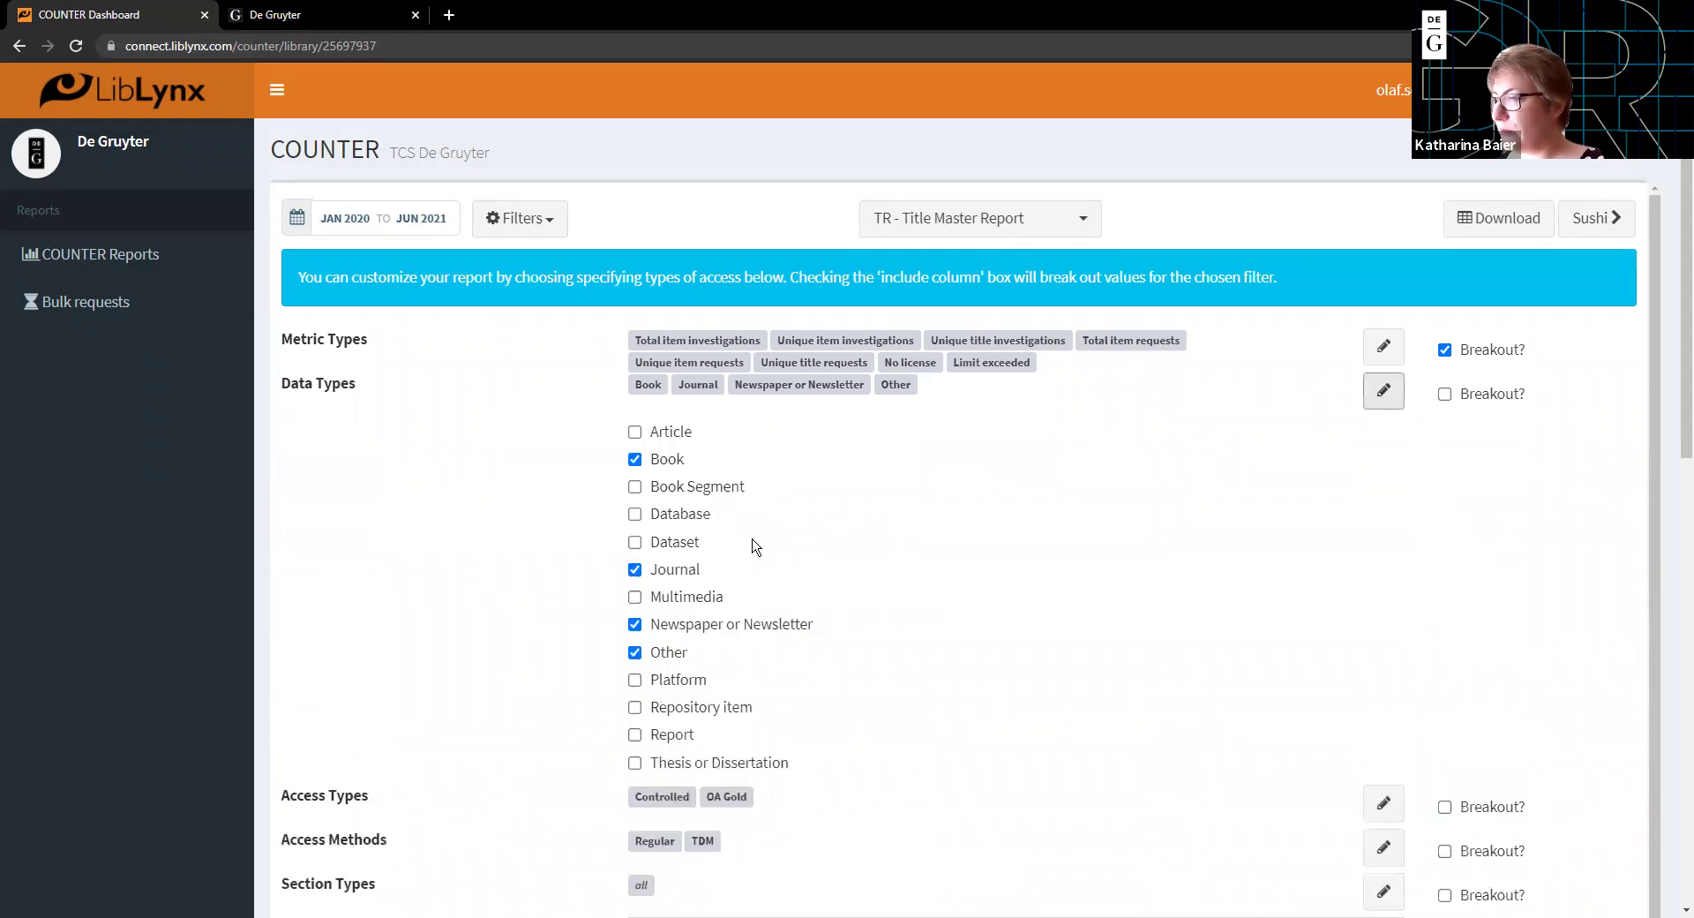
{"action": "scroll", "coordinate": [767, 564], "scroll_direction": "down", "scroll_amount": 3}
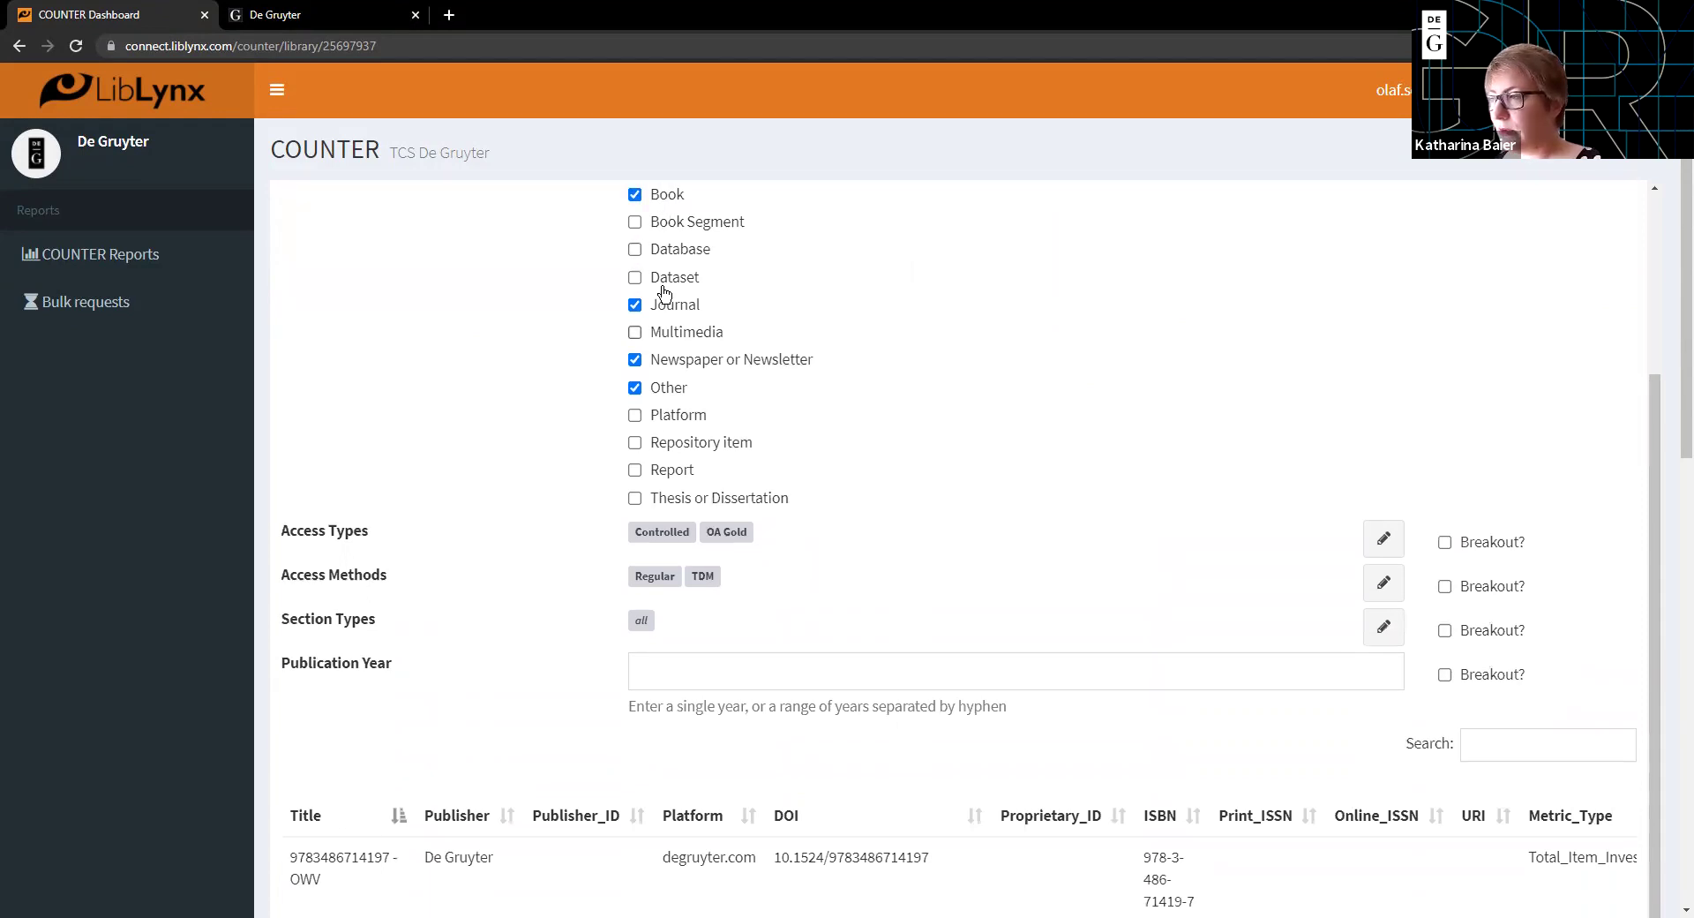
{"action": "left_click", "coordinate": [635, 359]}
{"action": "left_click", "coordinate": [636, 388]}
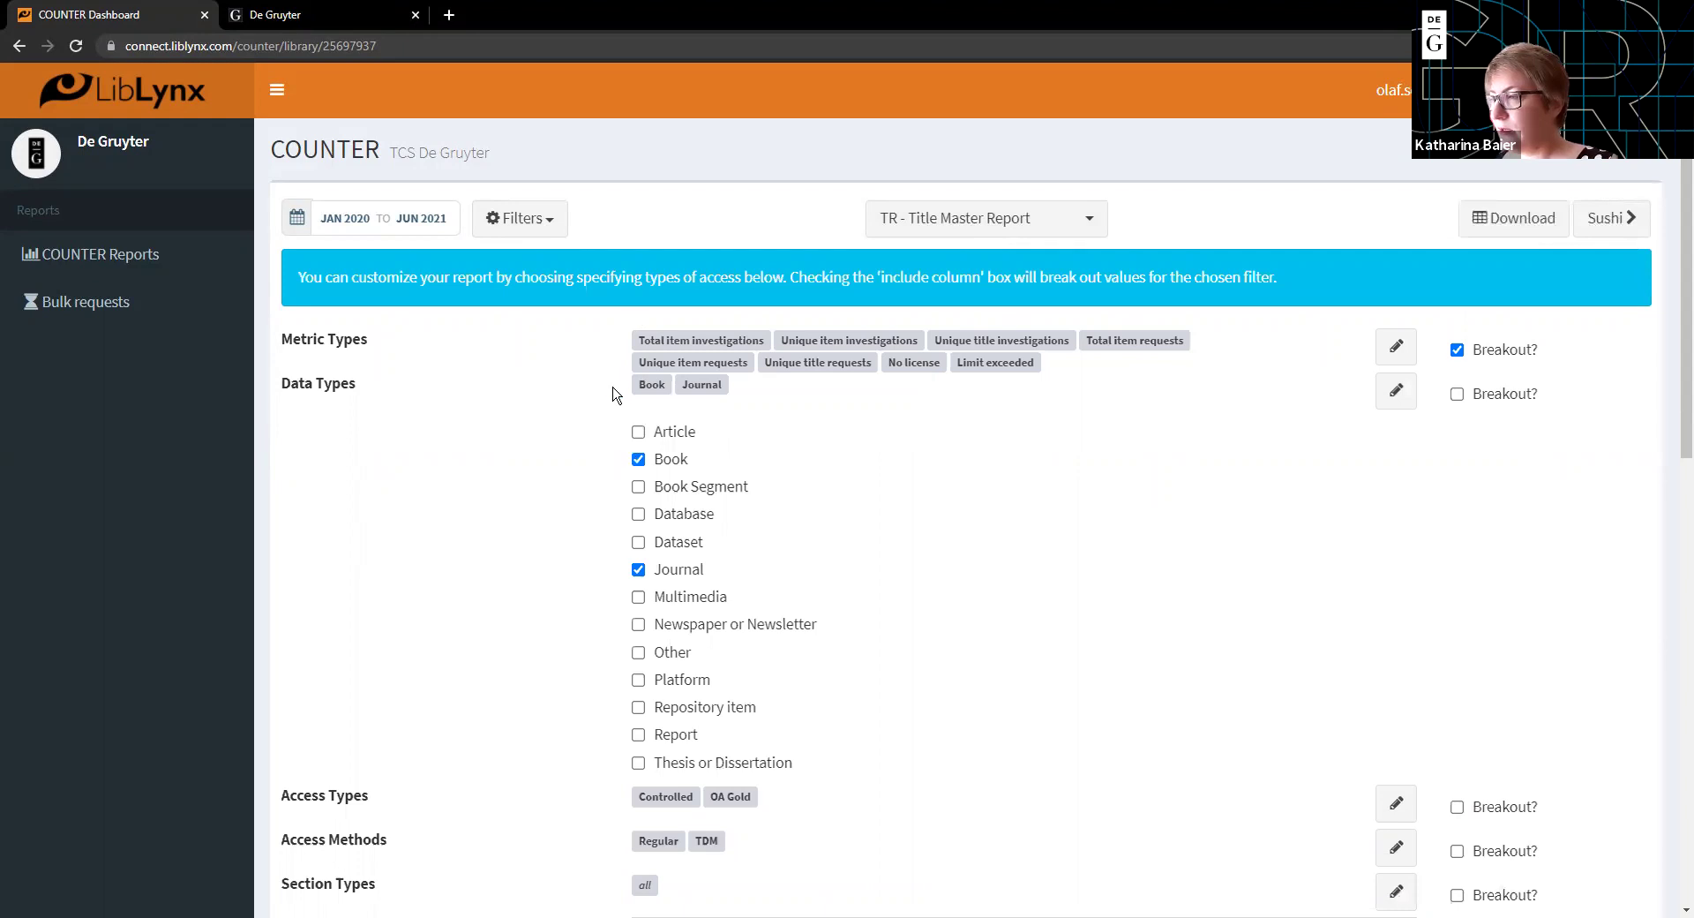
{"action": "scroll", "coordinate": [615, 389], "scroll_direction": "down", "scroll_amount": 2}
{"action": "left_click", "coordinate": [639, 394]}
{"action": "scroll", "coordinate": [618, 423], "scroll_direction": "down", "scroll_amount": 3}
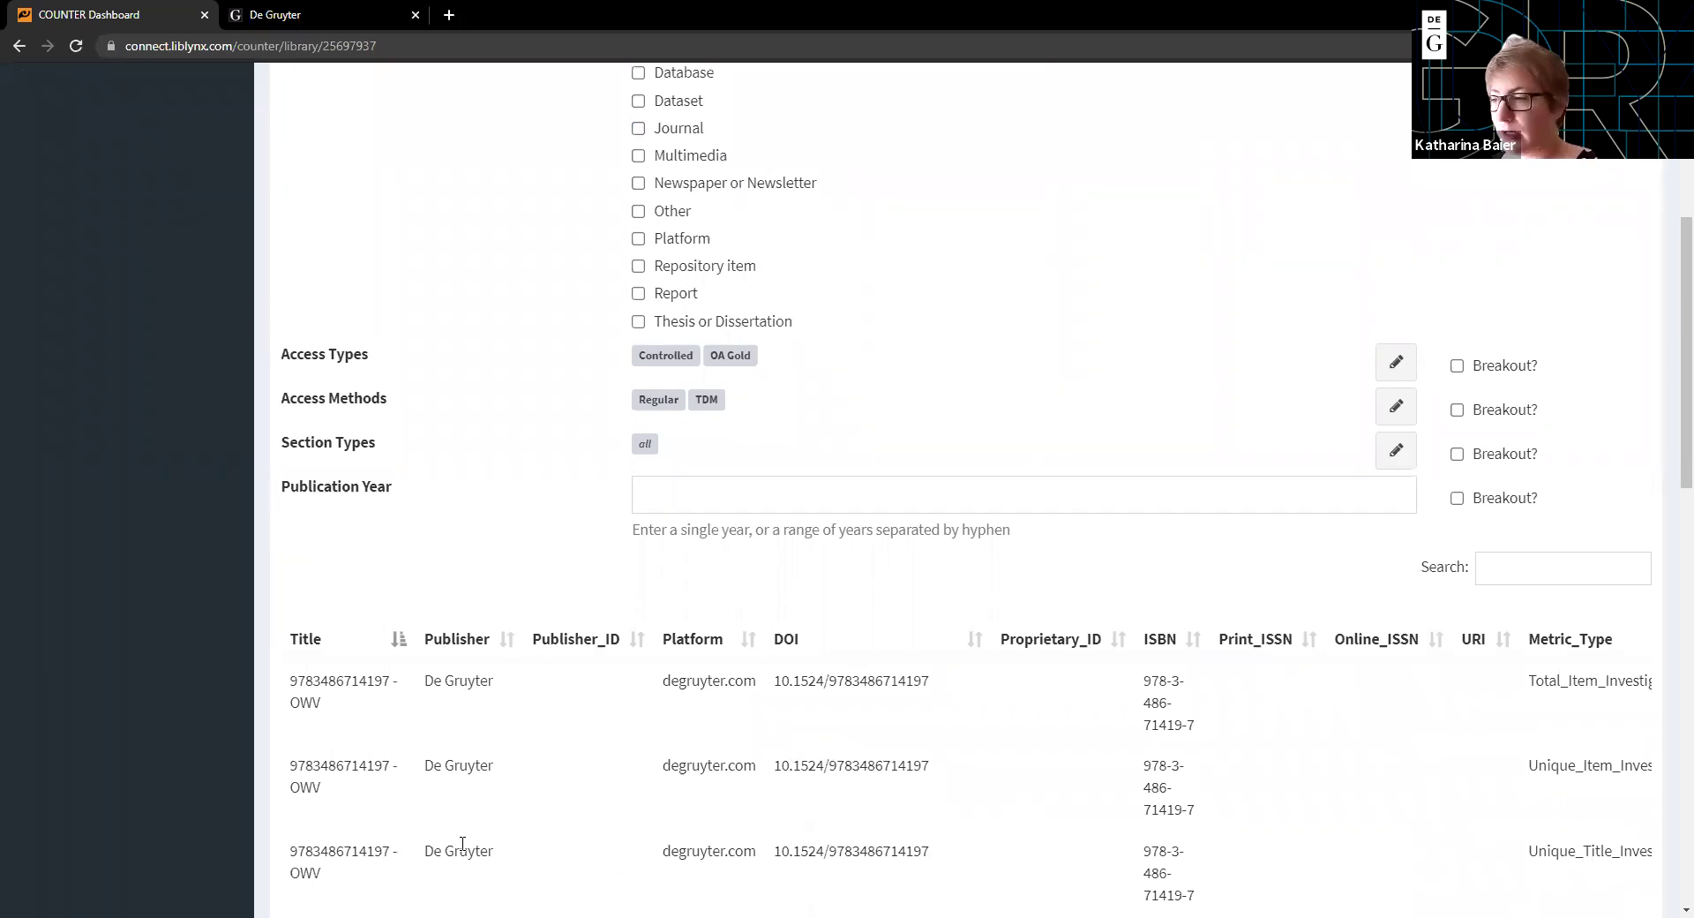
{"action": "scroll", "coordinate": [441, 706], "scroll_direction": "down", "scroll_amount": 3}
{"action": "scroll", "coordinate": [741, 661], "scroll_direction": "down", "scroll_amount": 3}
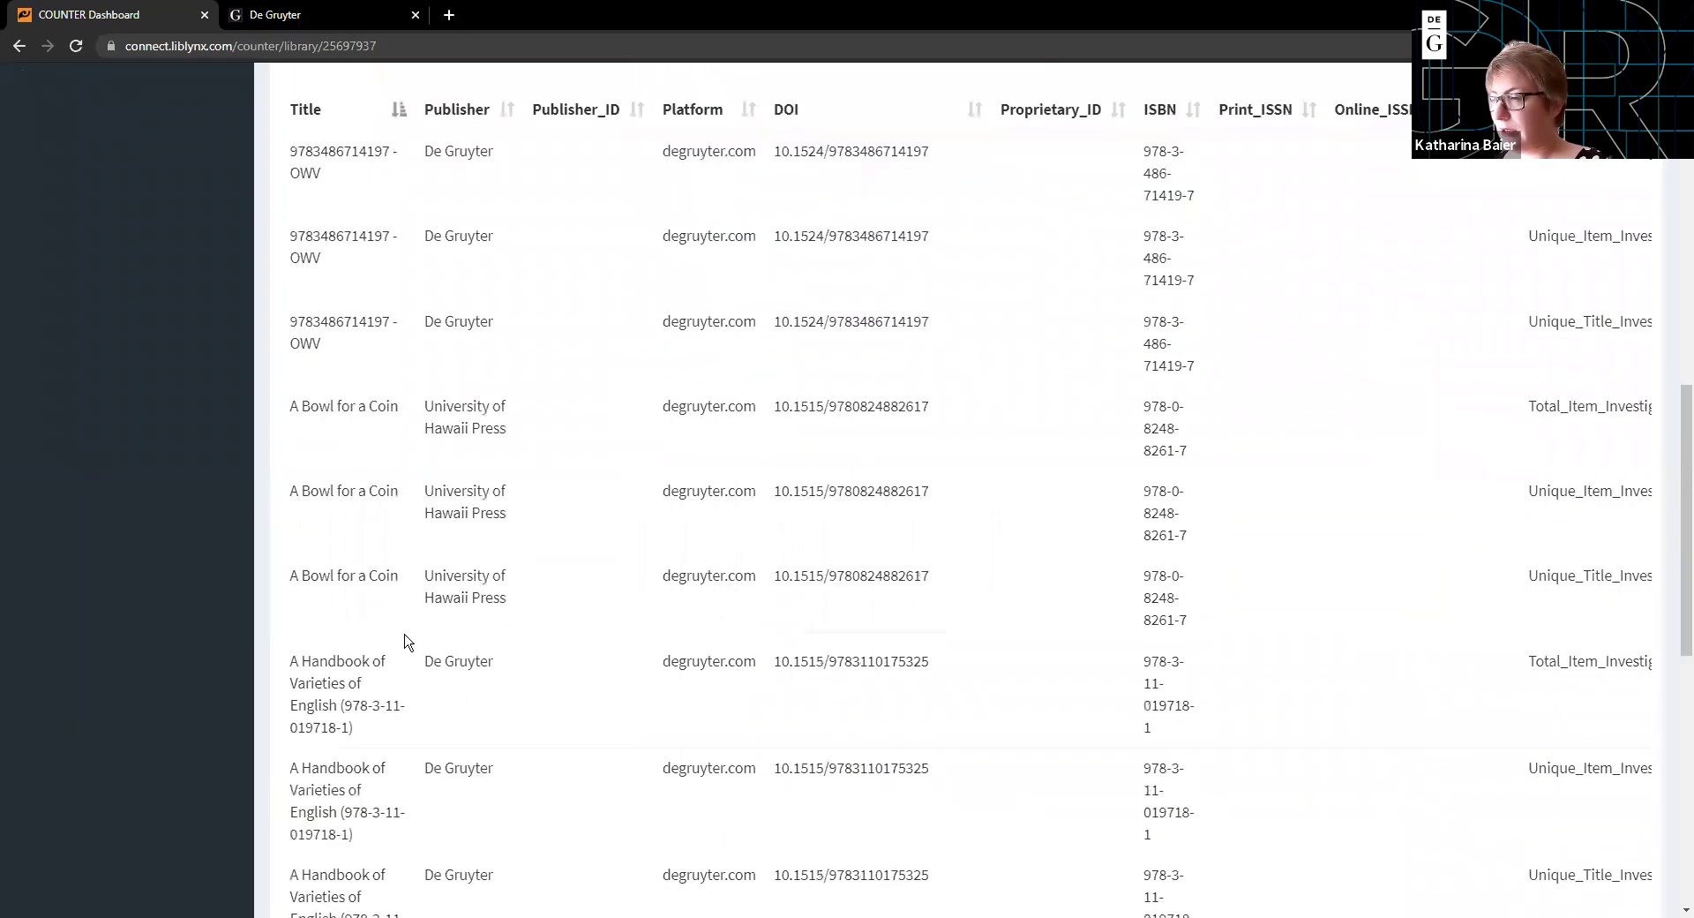
{"action": "scroll", "coordinate": [518, 699], "scroll_direction": "up", "scroll_amount": 8}
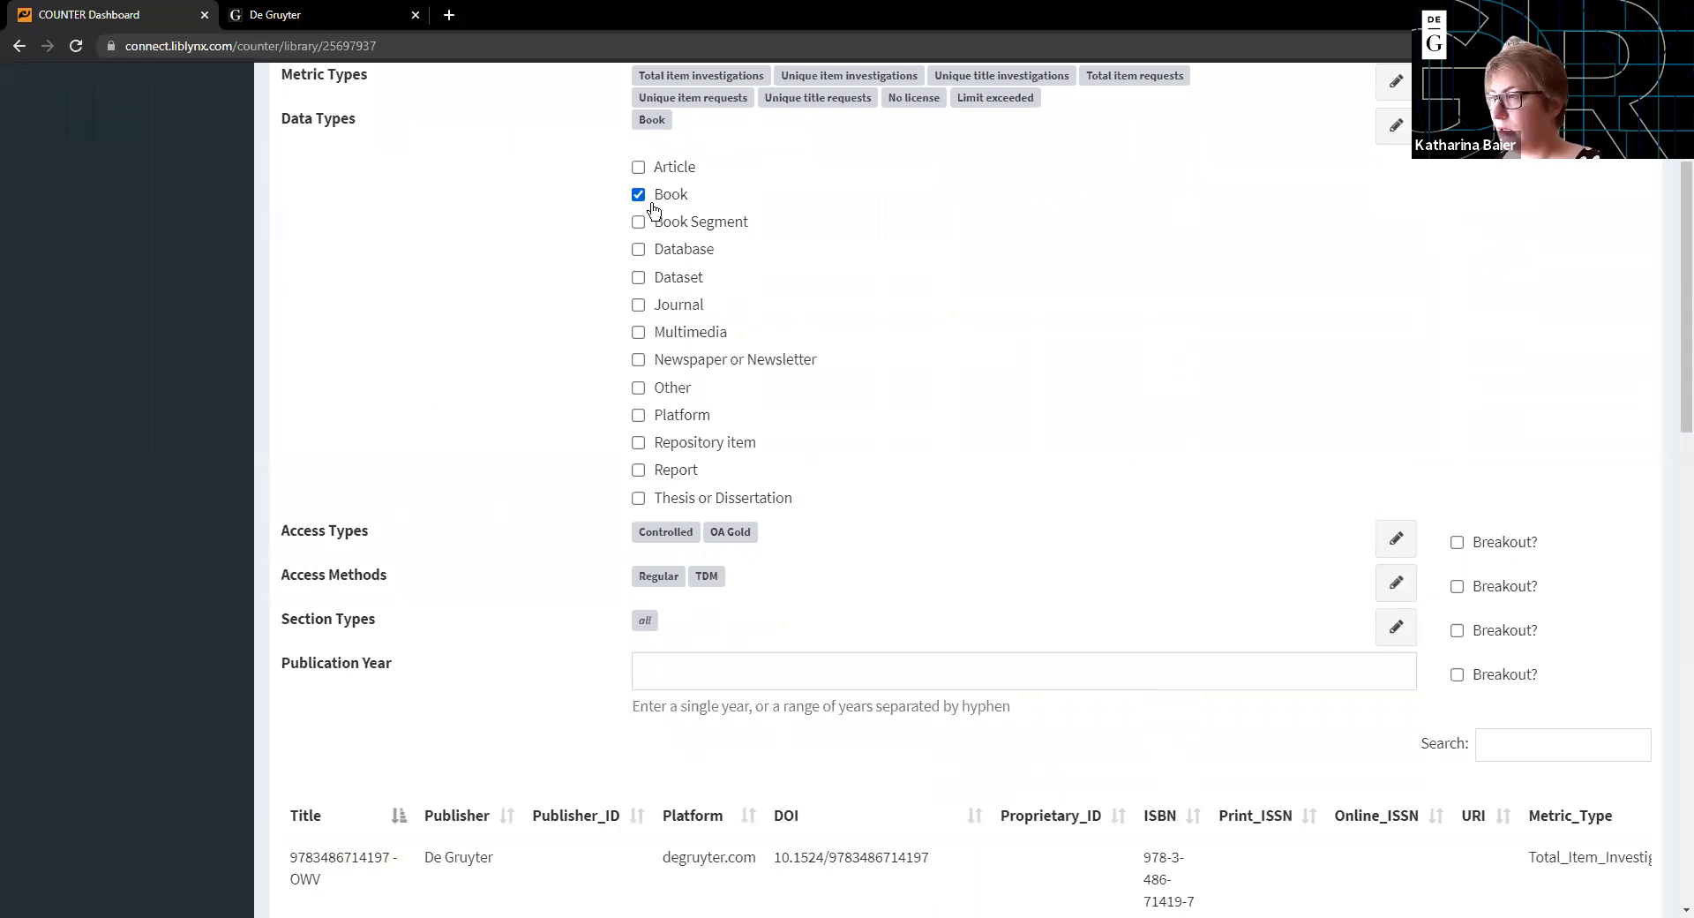
Change the data type filter from Book to Journal and review the listed journals
{"action": "left_click", "coordinate": [638, 194]}
{"action": "left_click", "coordinate": [638, 304]}
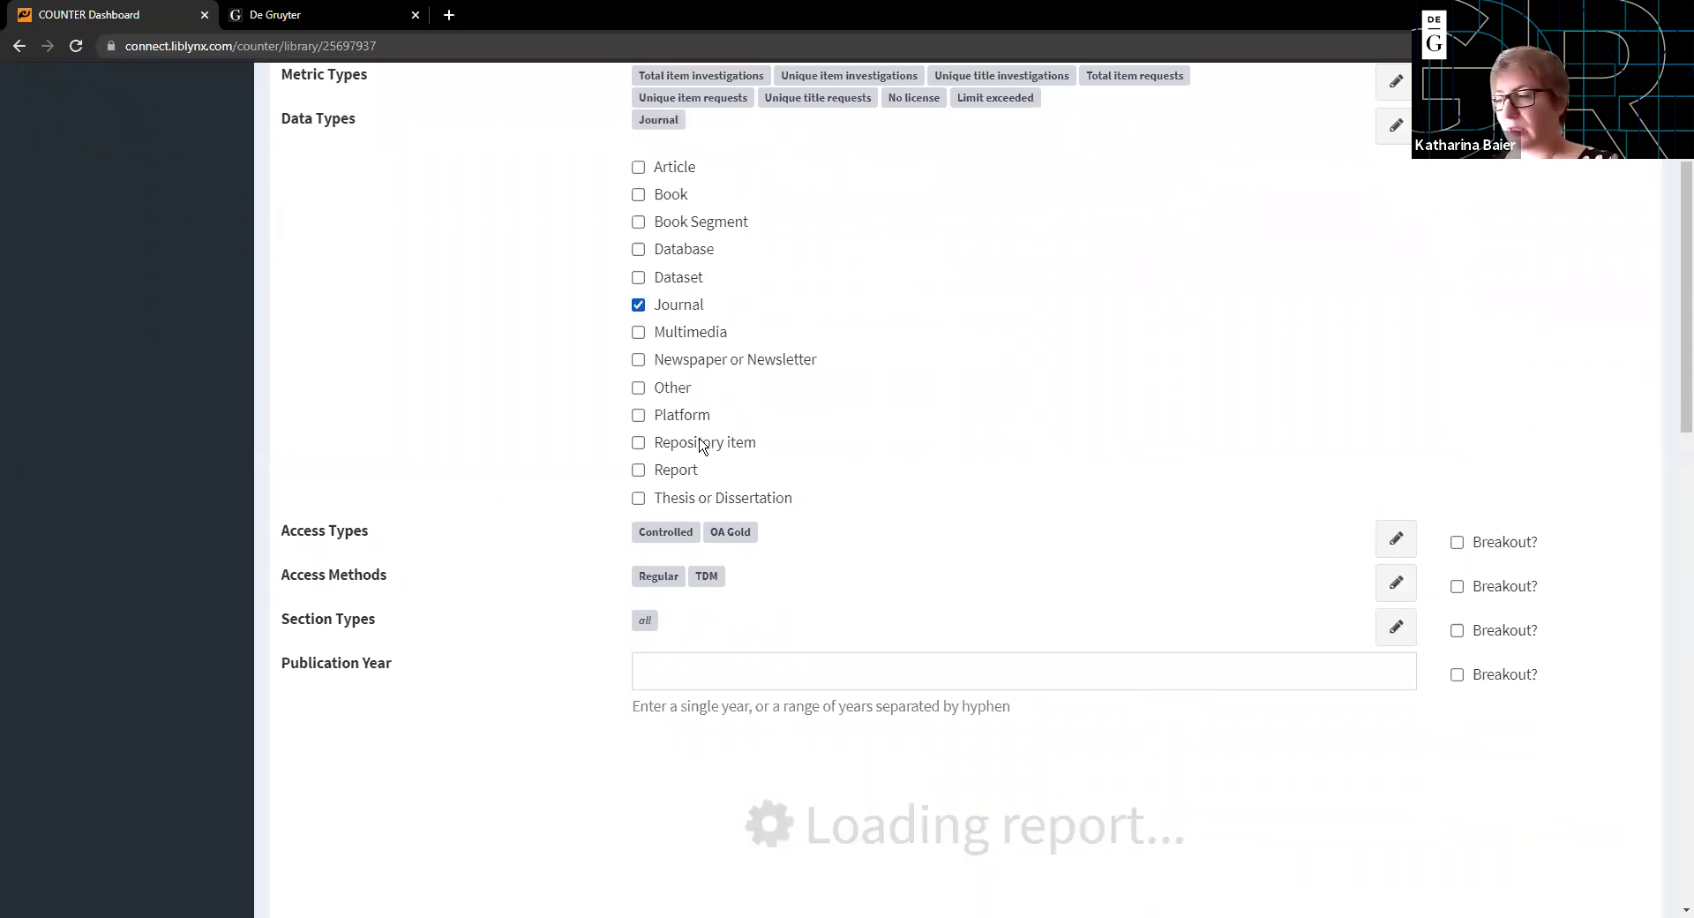
{"action": "scroll", "coordinate": [691, 690], "scroll_direction": "down", "scroll_amount": 3}
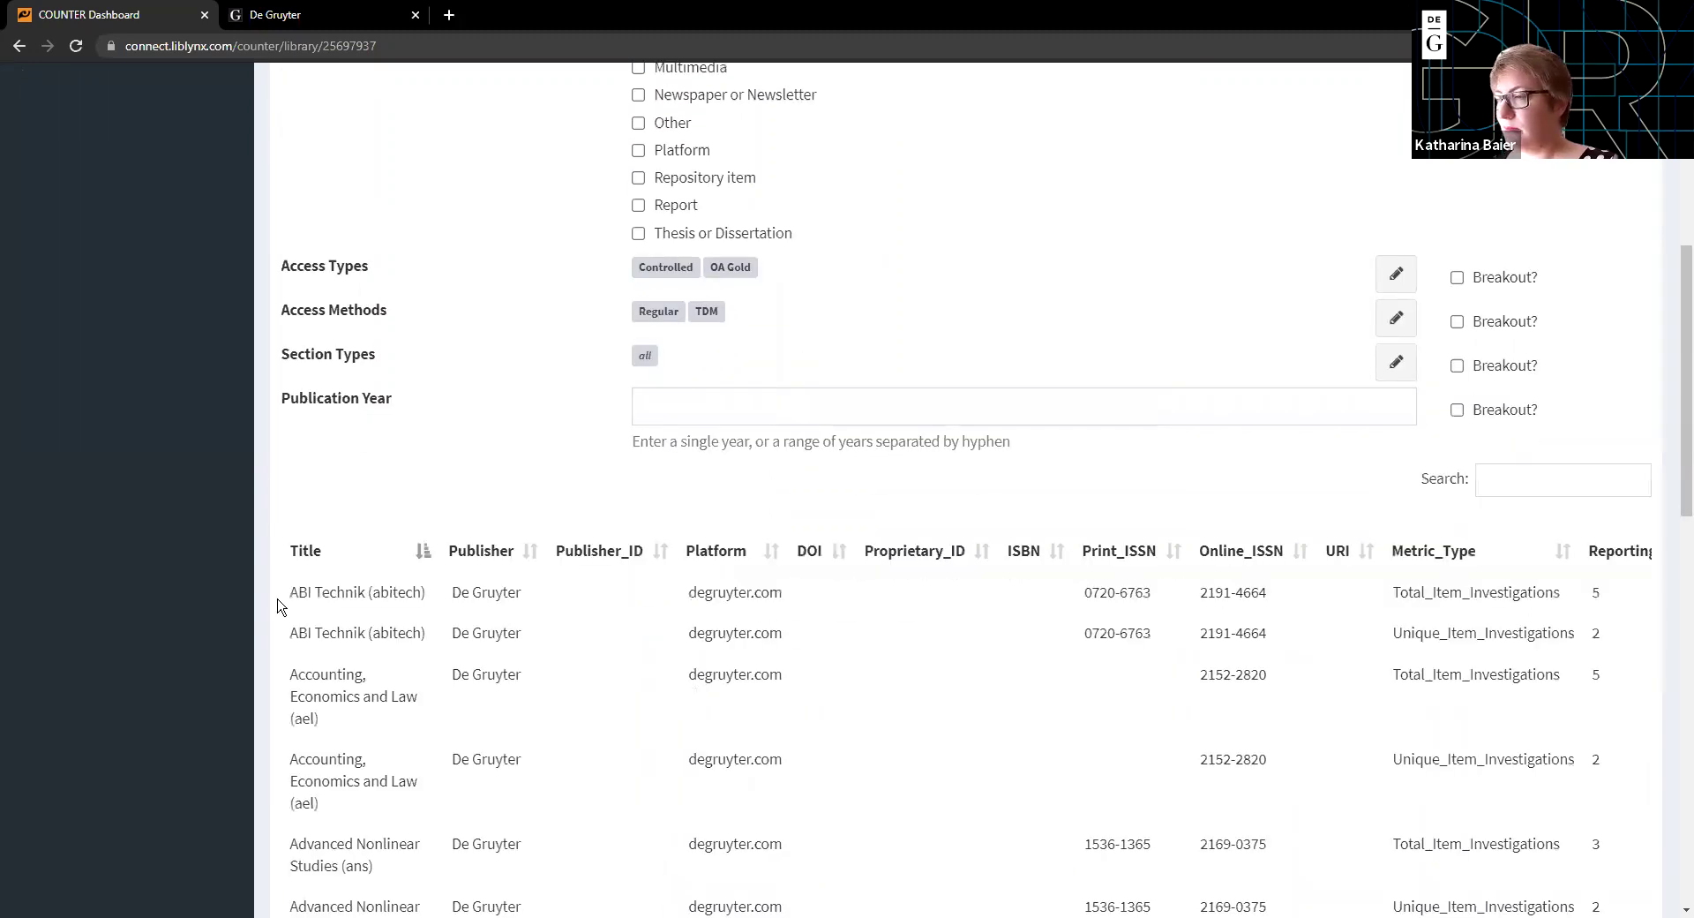
{"action": "scroll", "coordinate": [450, 679], "scroll_direction": "up", "scroll_amount": 3}
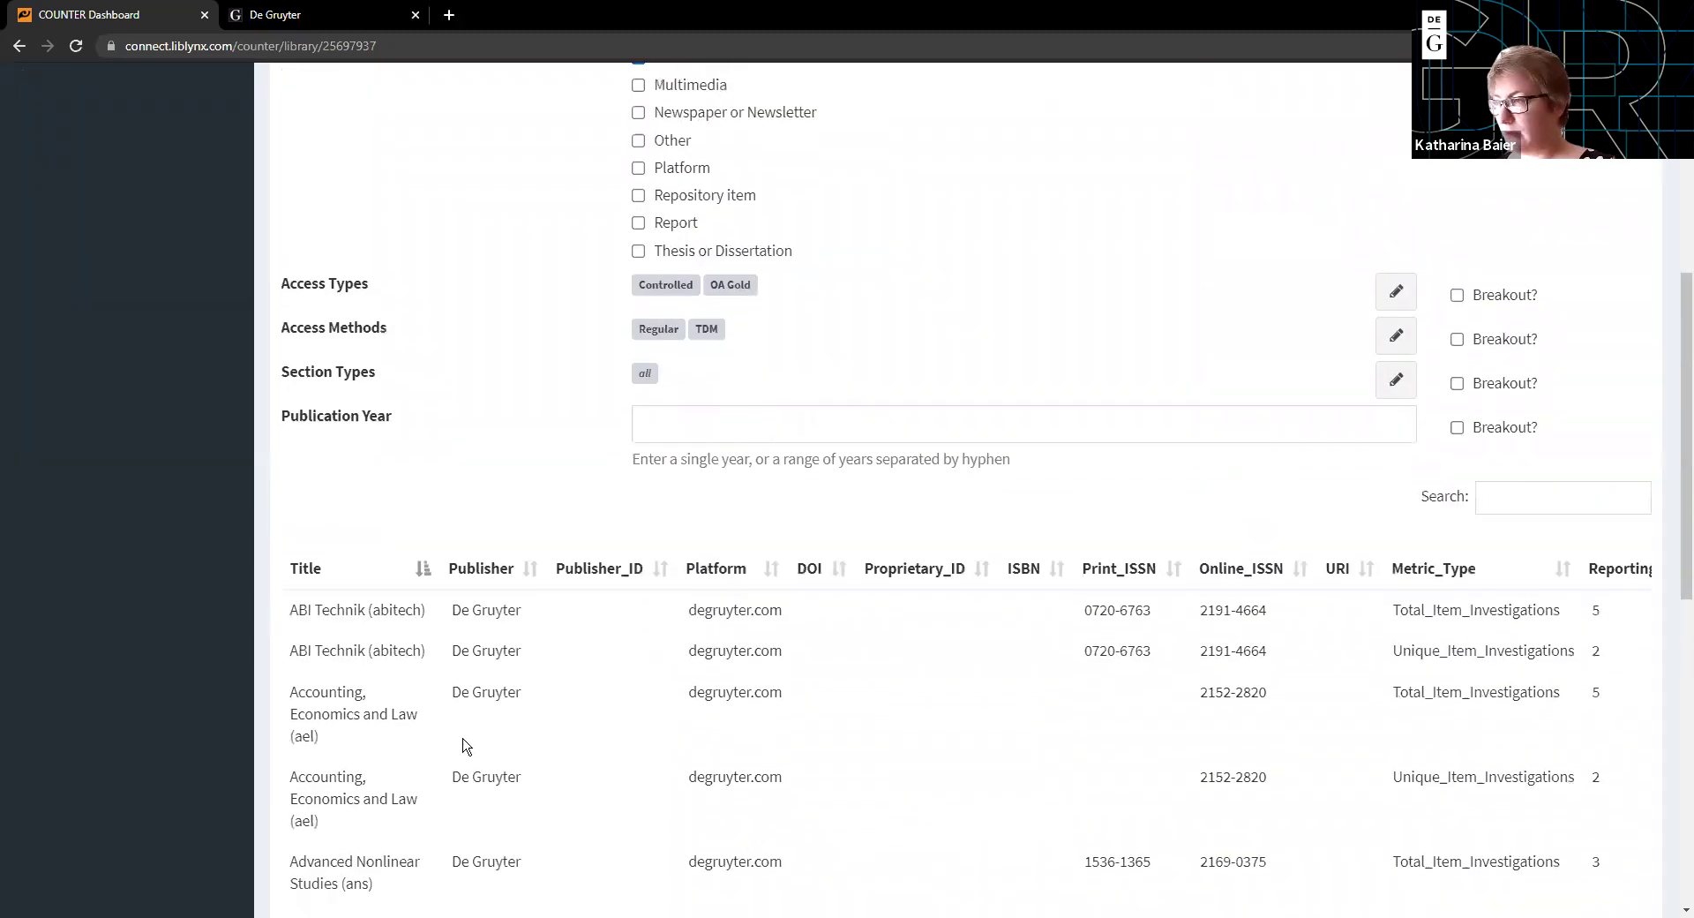
{"action": "scroll", "coordinate": [1195, 809], "scroll_direction": "up", "scroll_amount": 2}
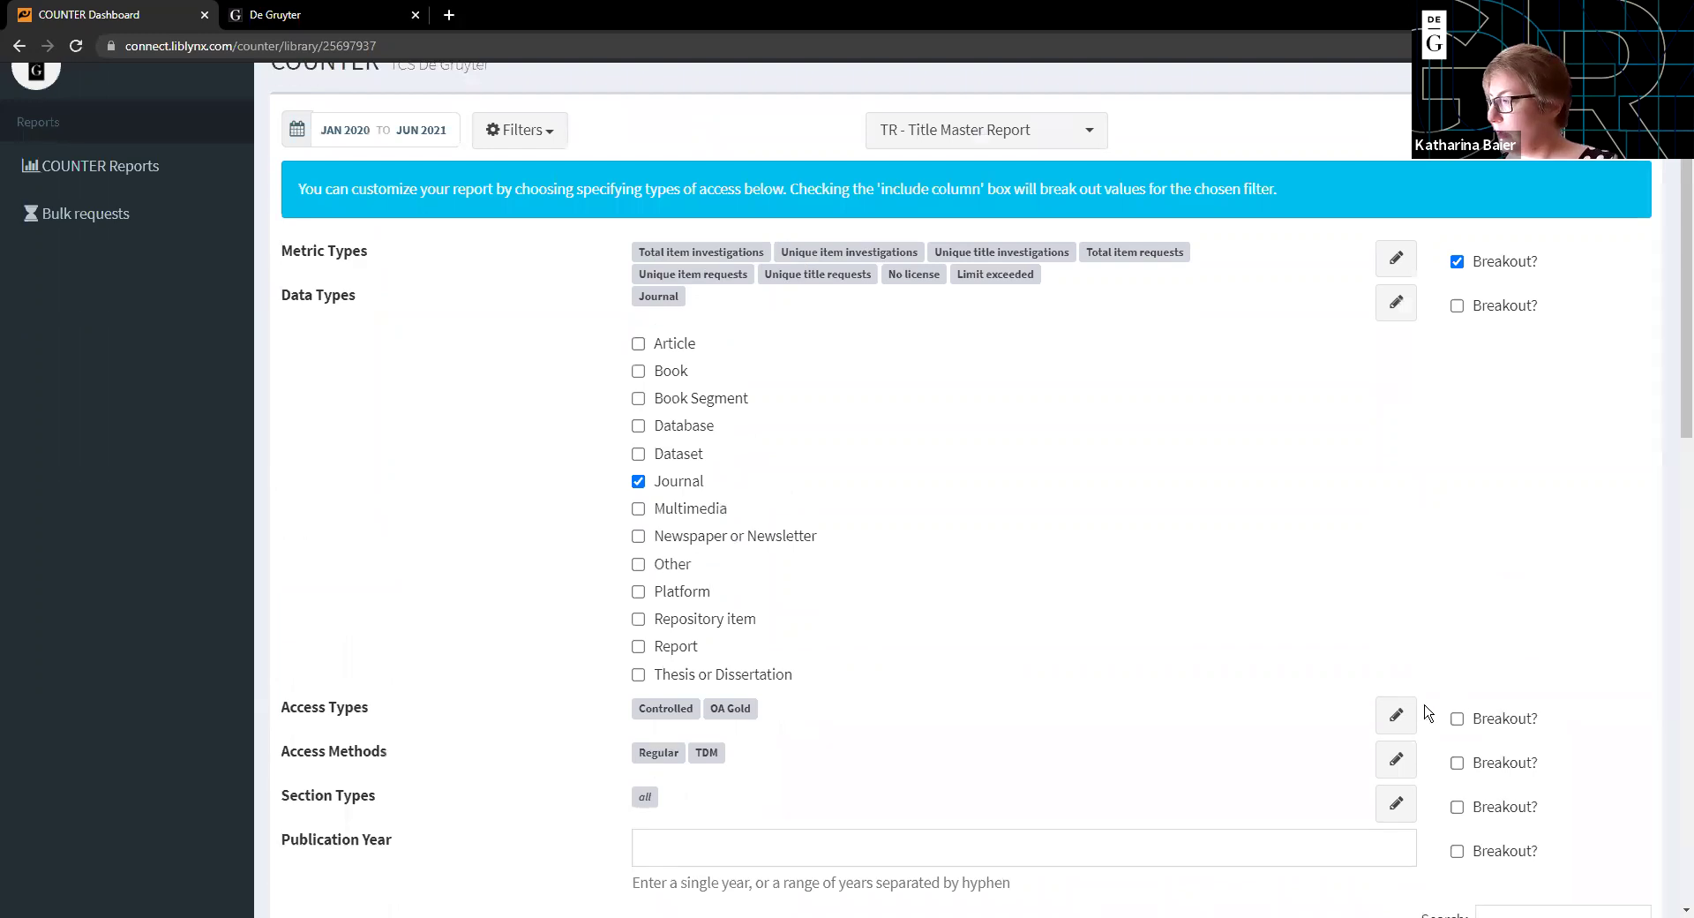
Limit the access types to Controlled by excluding OA Gold, review the report and hide the filter options
{"action": "left_click", "coordinate": [1394, 715]}
{"action": "scroll", "coordinate": [794, 622], "scroll_direction": "down", "scroll_amount": 1}
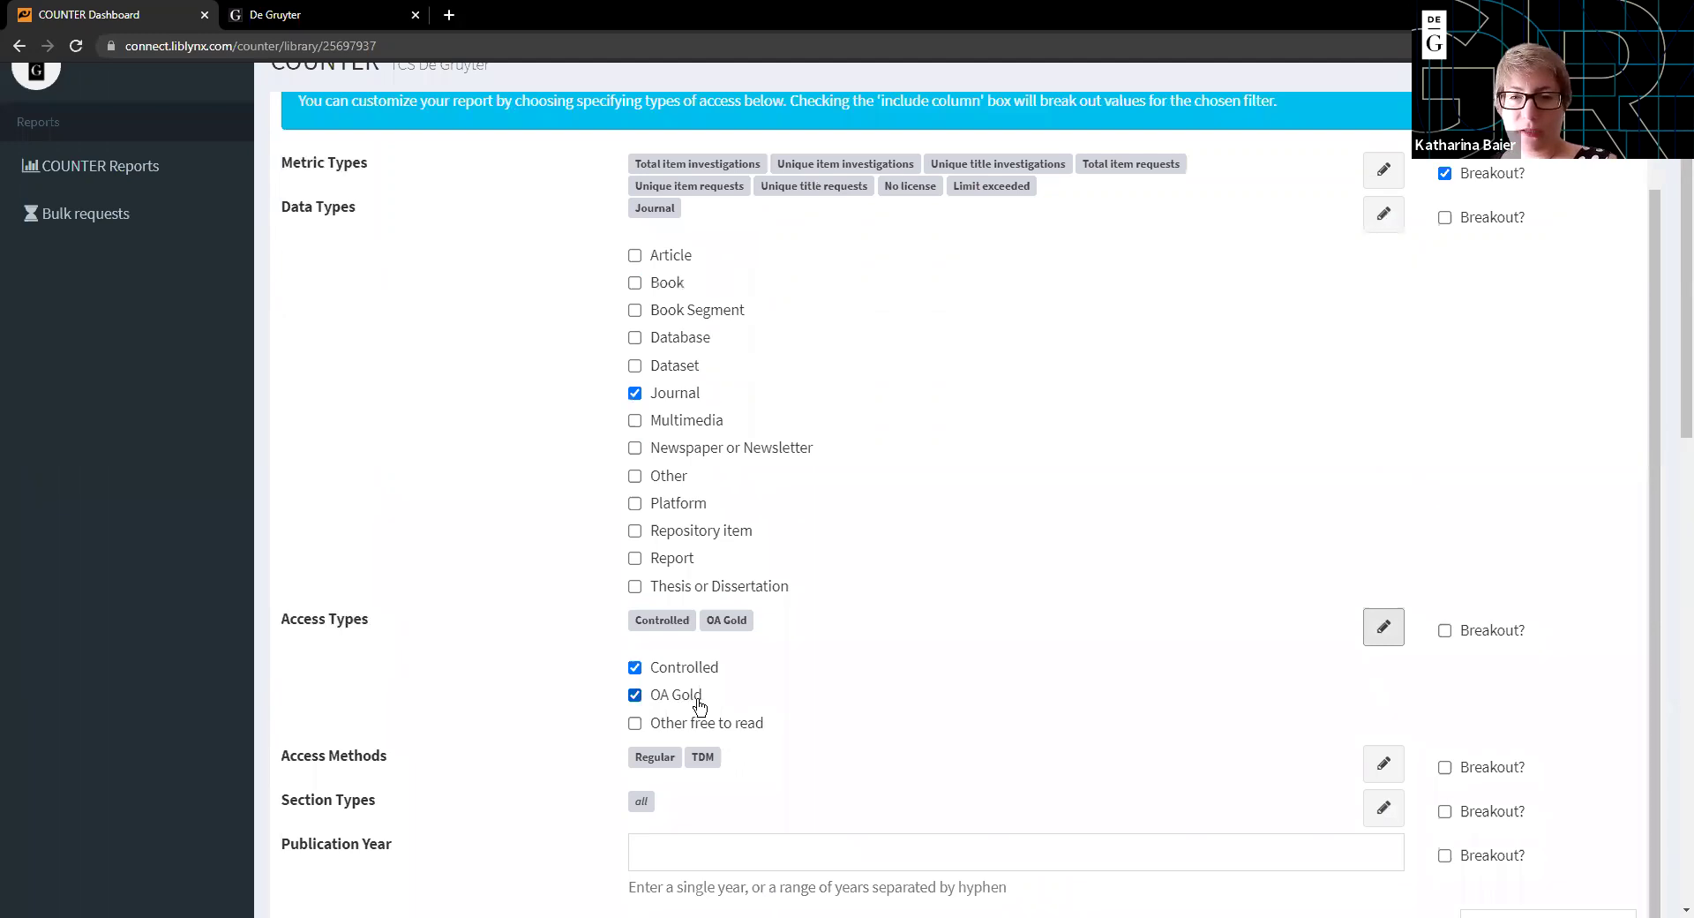
{"action": "left_click", "coordinate": [635, 696]}
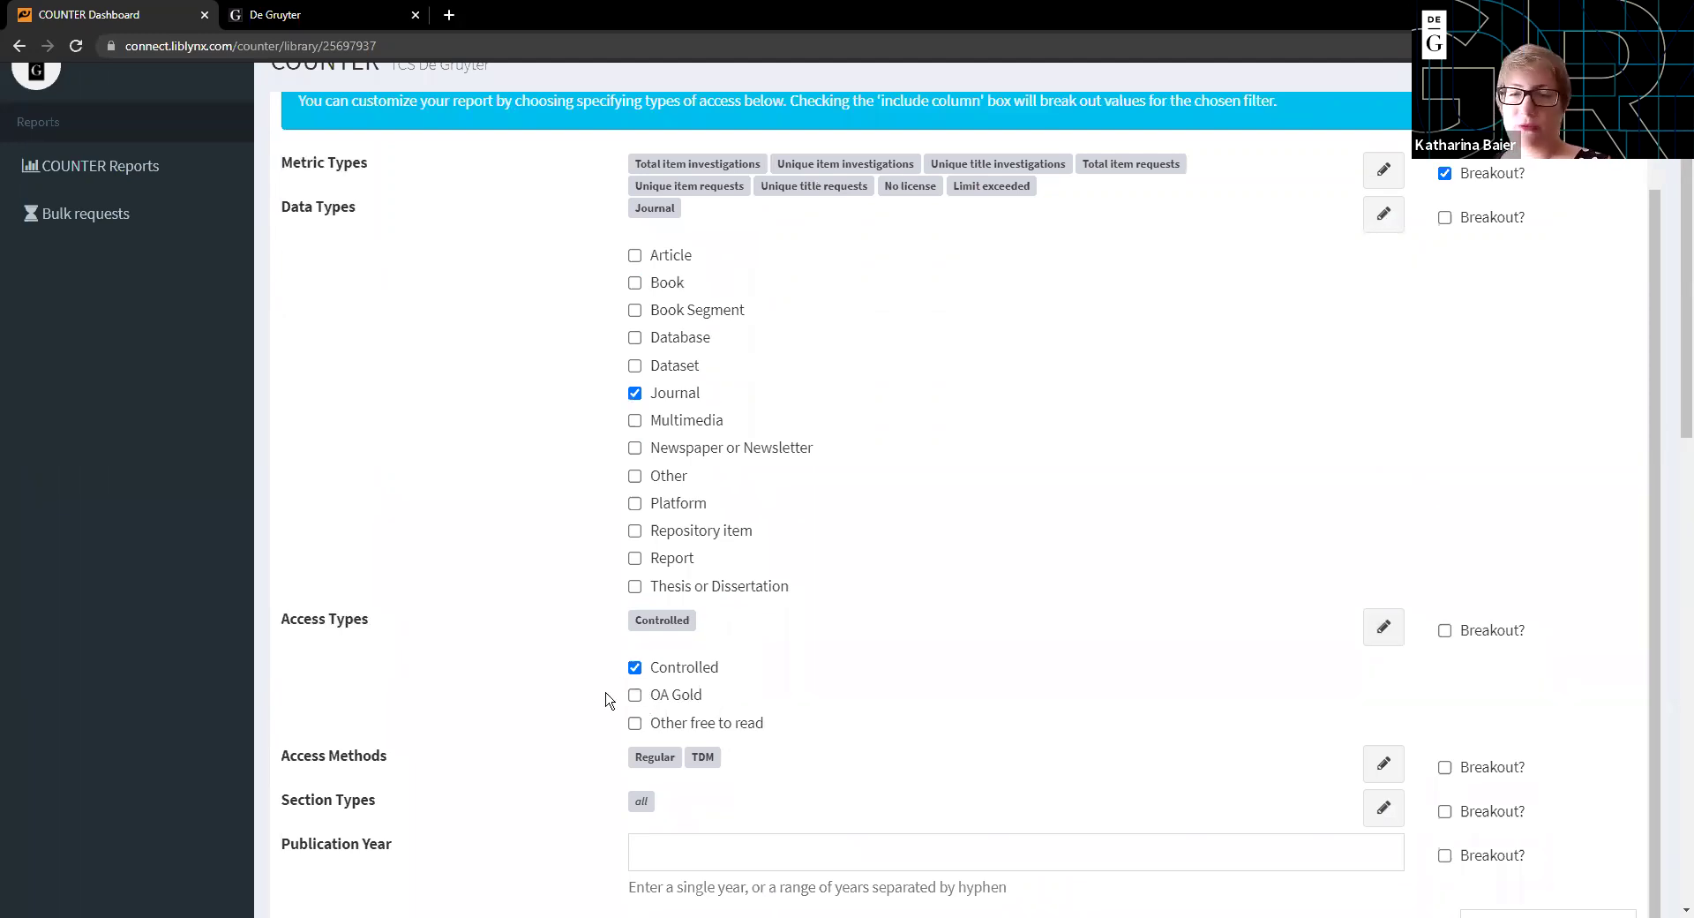
{"action": "scroll", "coordinate": [594, 680], "scroll_direction": "up", "scroll_amount": 1}
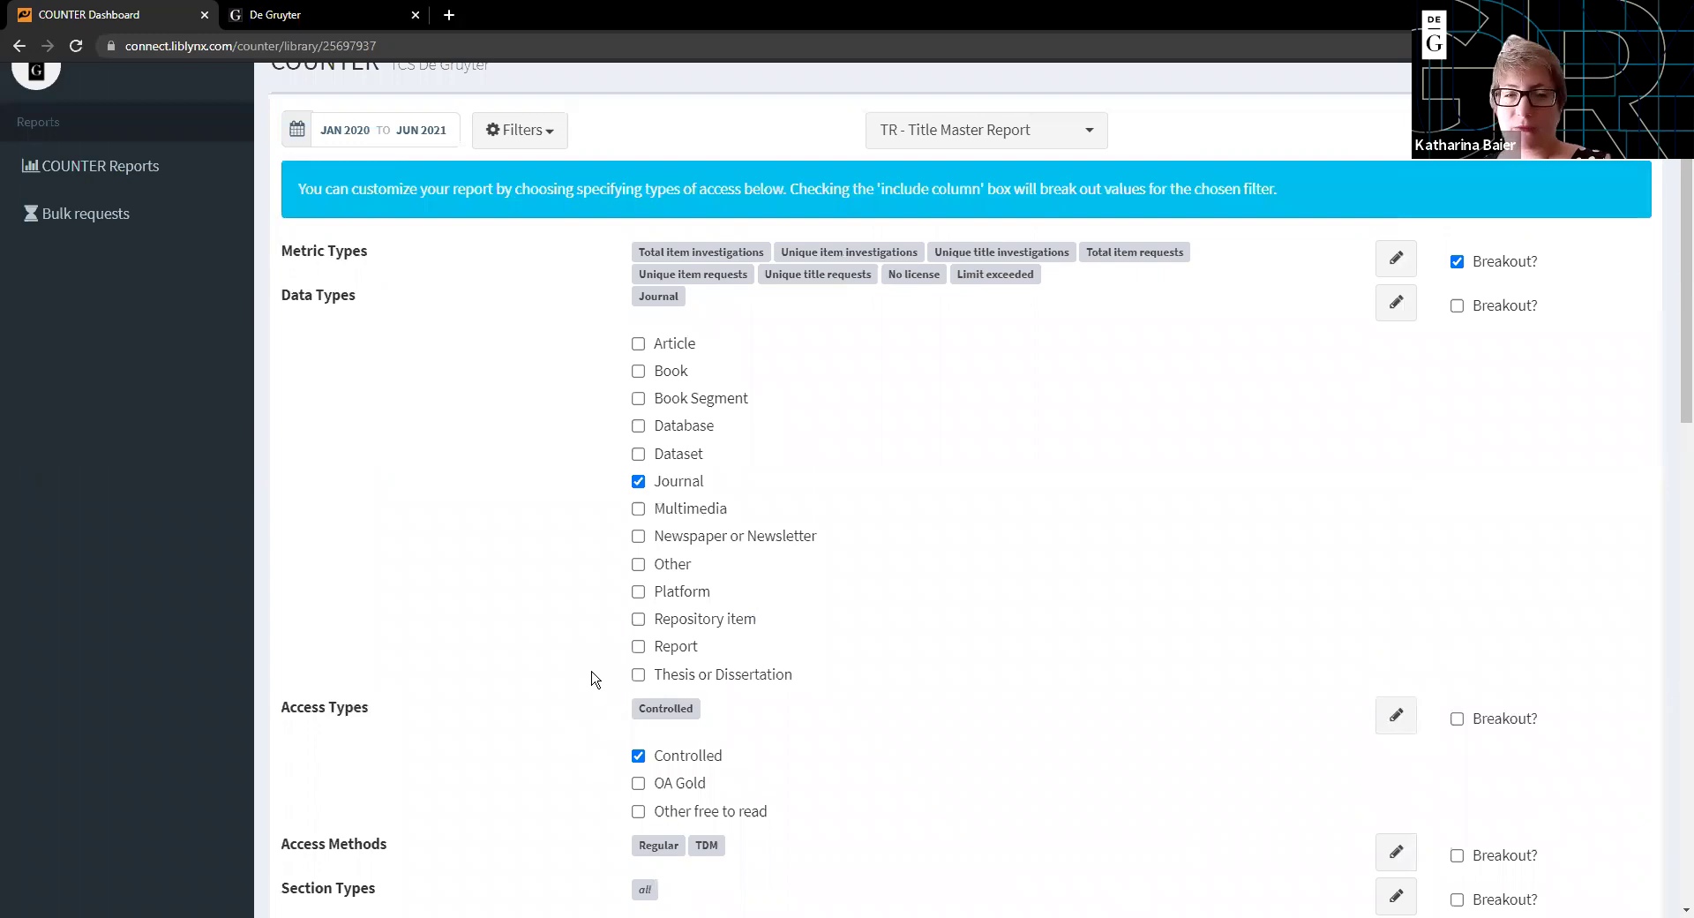
{"action": "scroll", "coordinate": [593, 681], "scroll_direction": "down", "scroll_amount": 6}
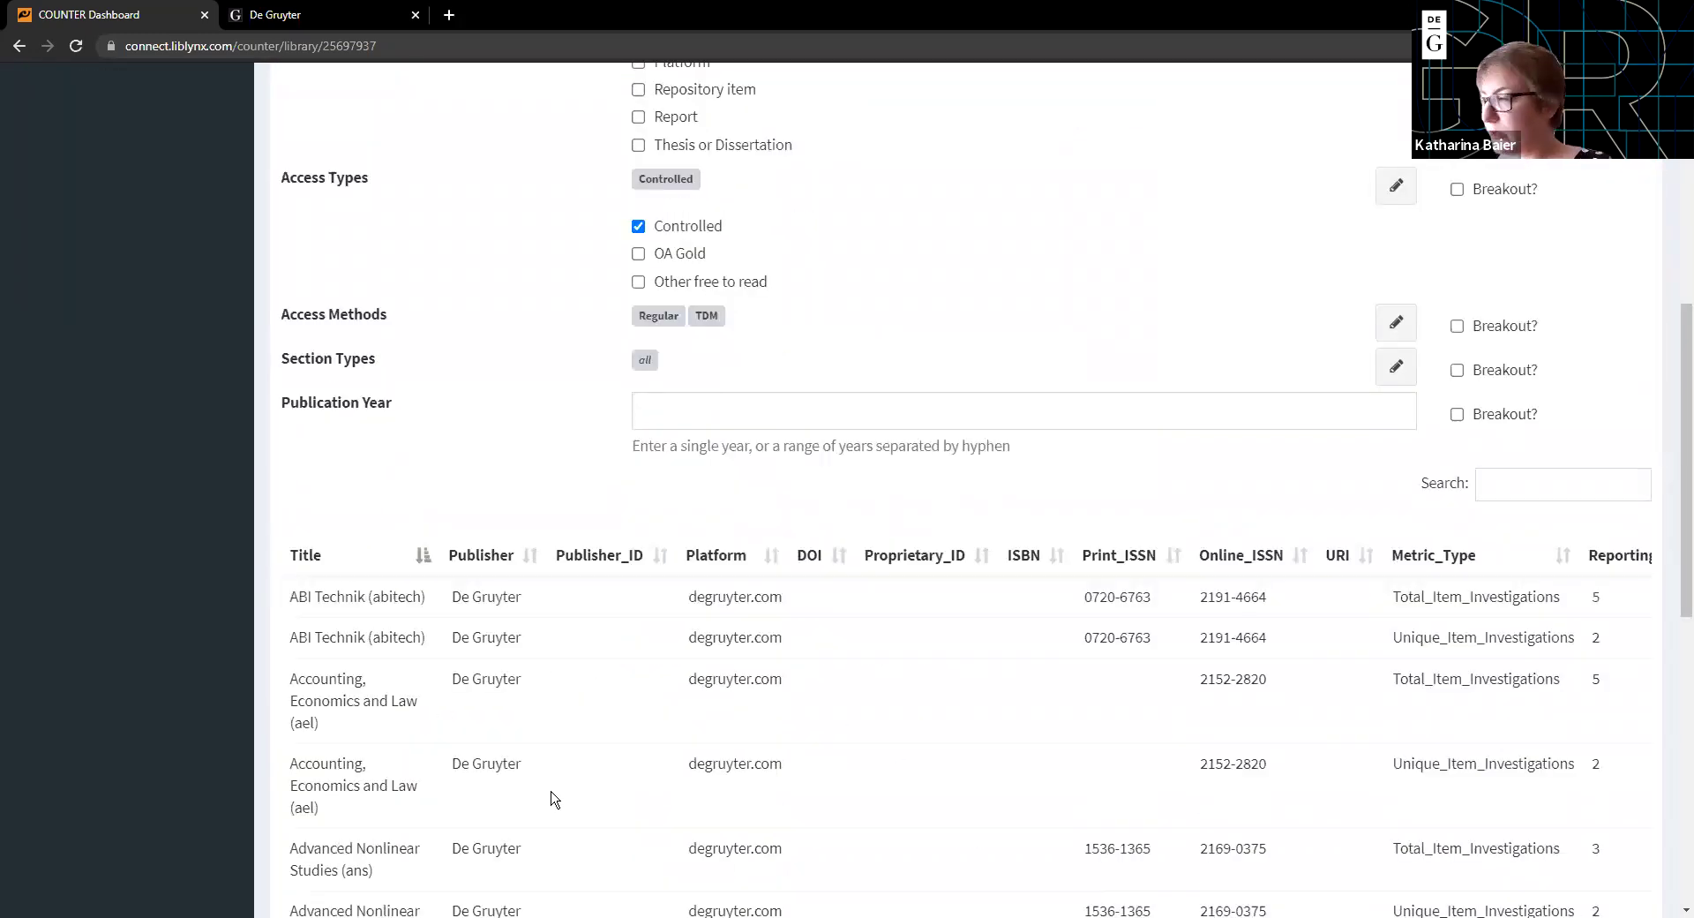
{"action": "scroll", "coordinate": [775, 802], "scroll_direction": "up", "scroll_amount": 4}
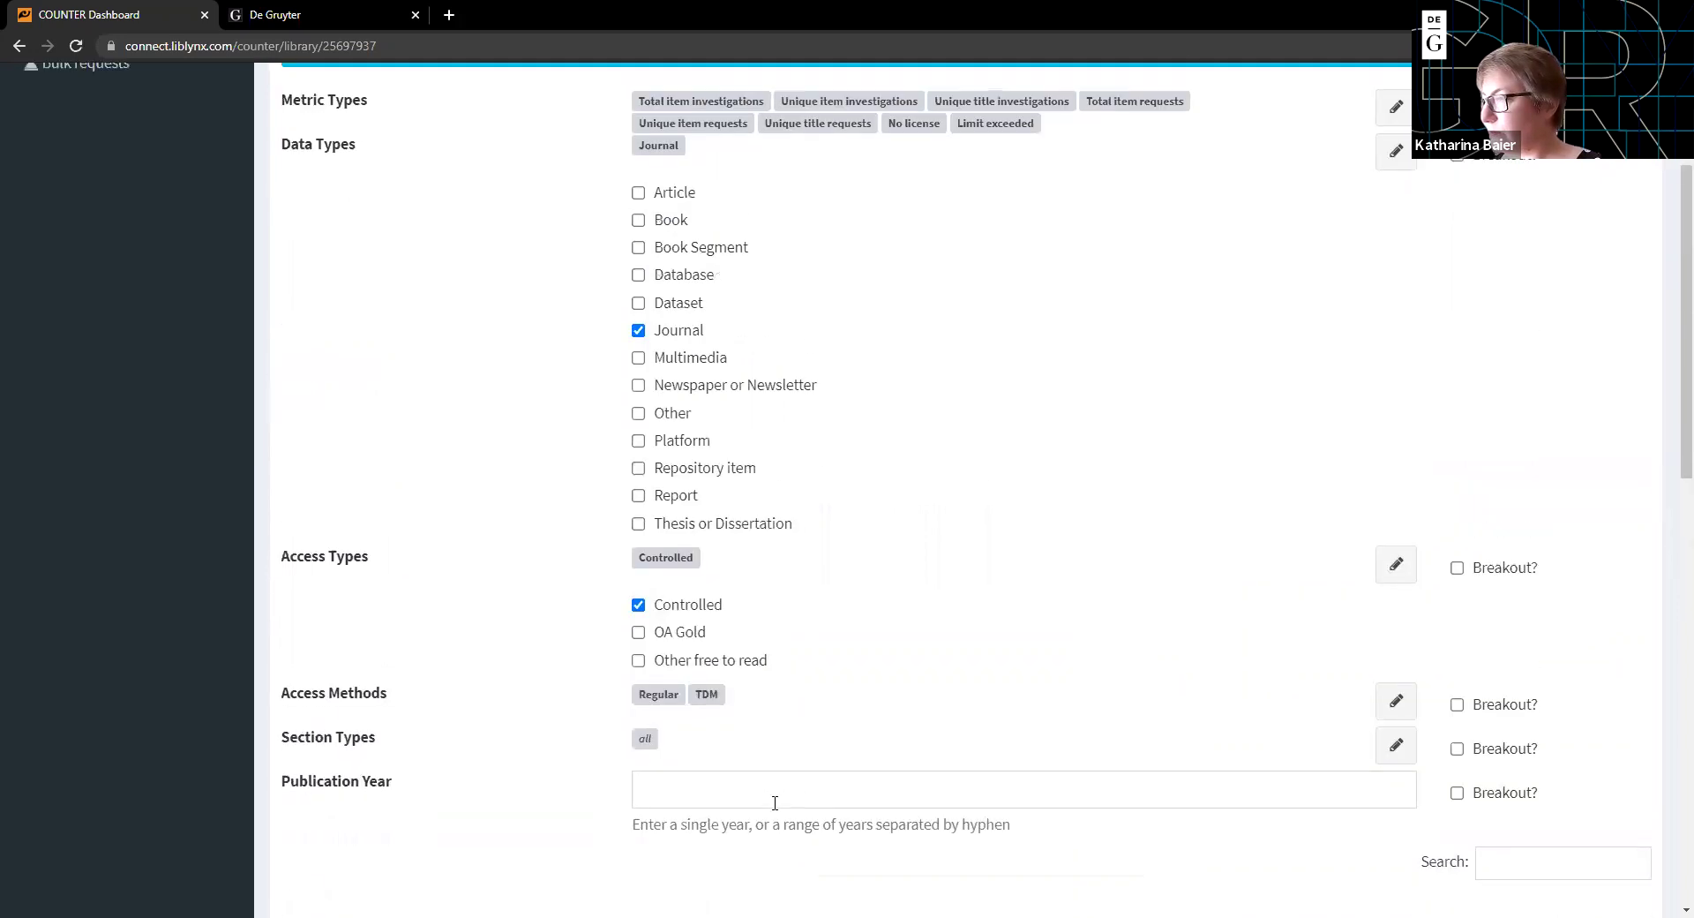
{"action": "scroll", "coordinate": [775, 802], "scroll_direction": "up", "scroll_amount": 3}
{"action": "left_click", "coordinate": [564, 220]}
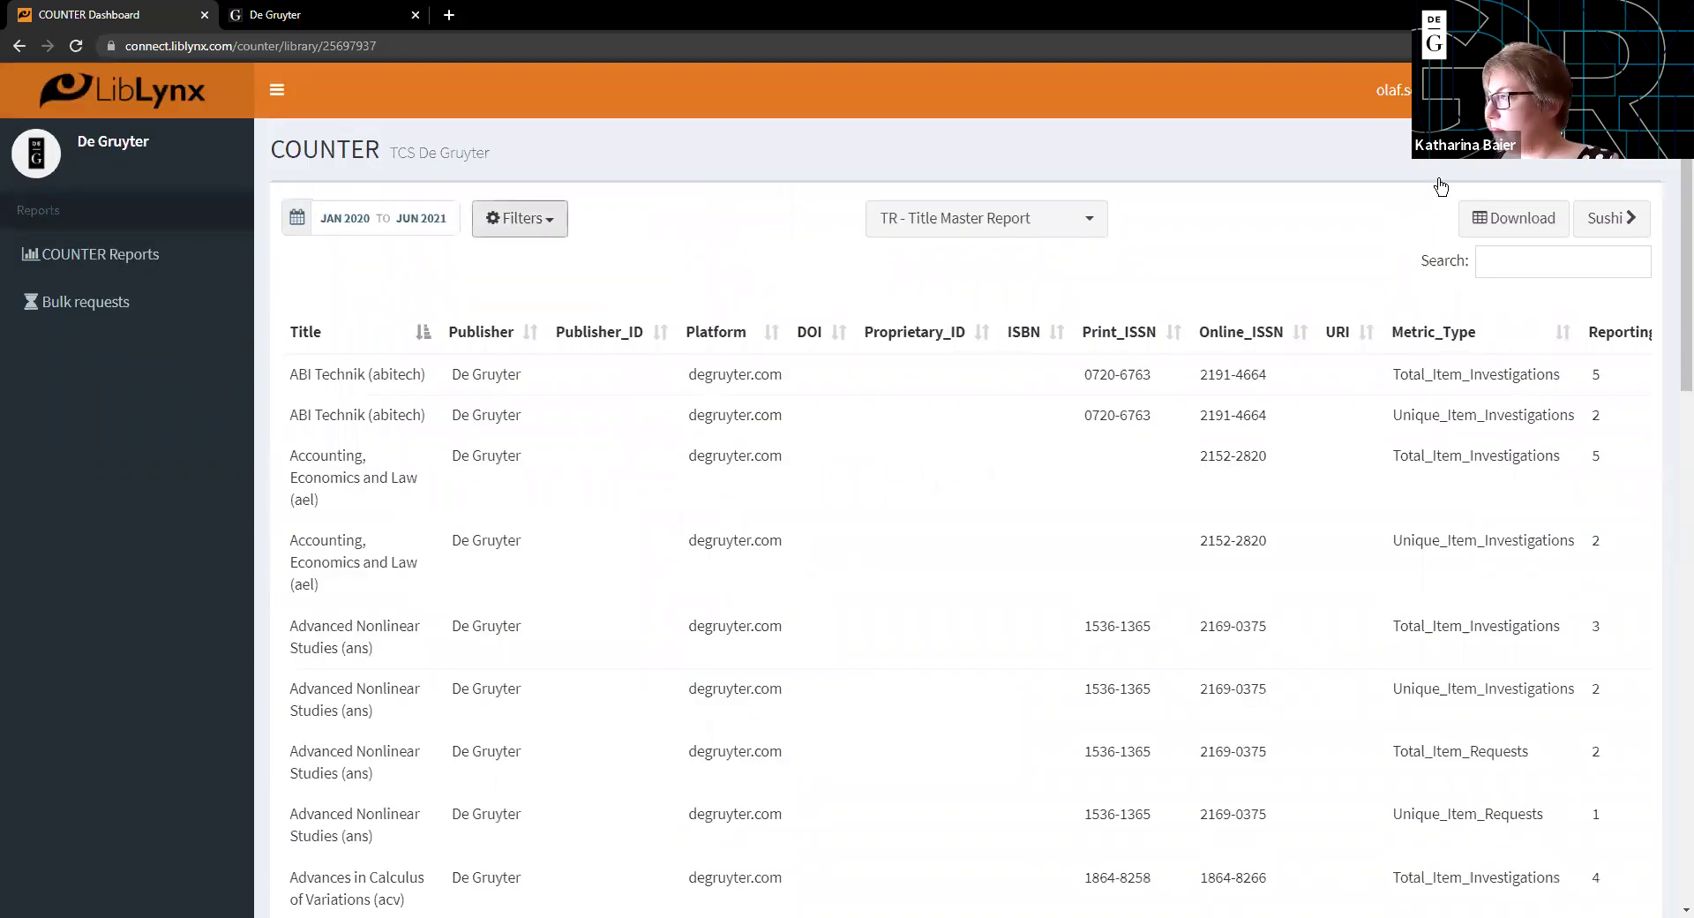
Download the filtered Title Master Report, and view the SUSHI connection details before returning to the report
{"action": "left_click", "coordinate": [1514, 223]}
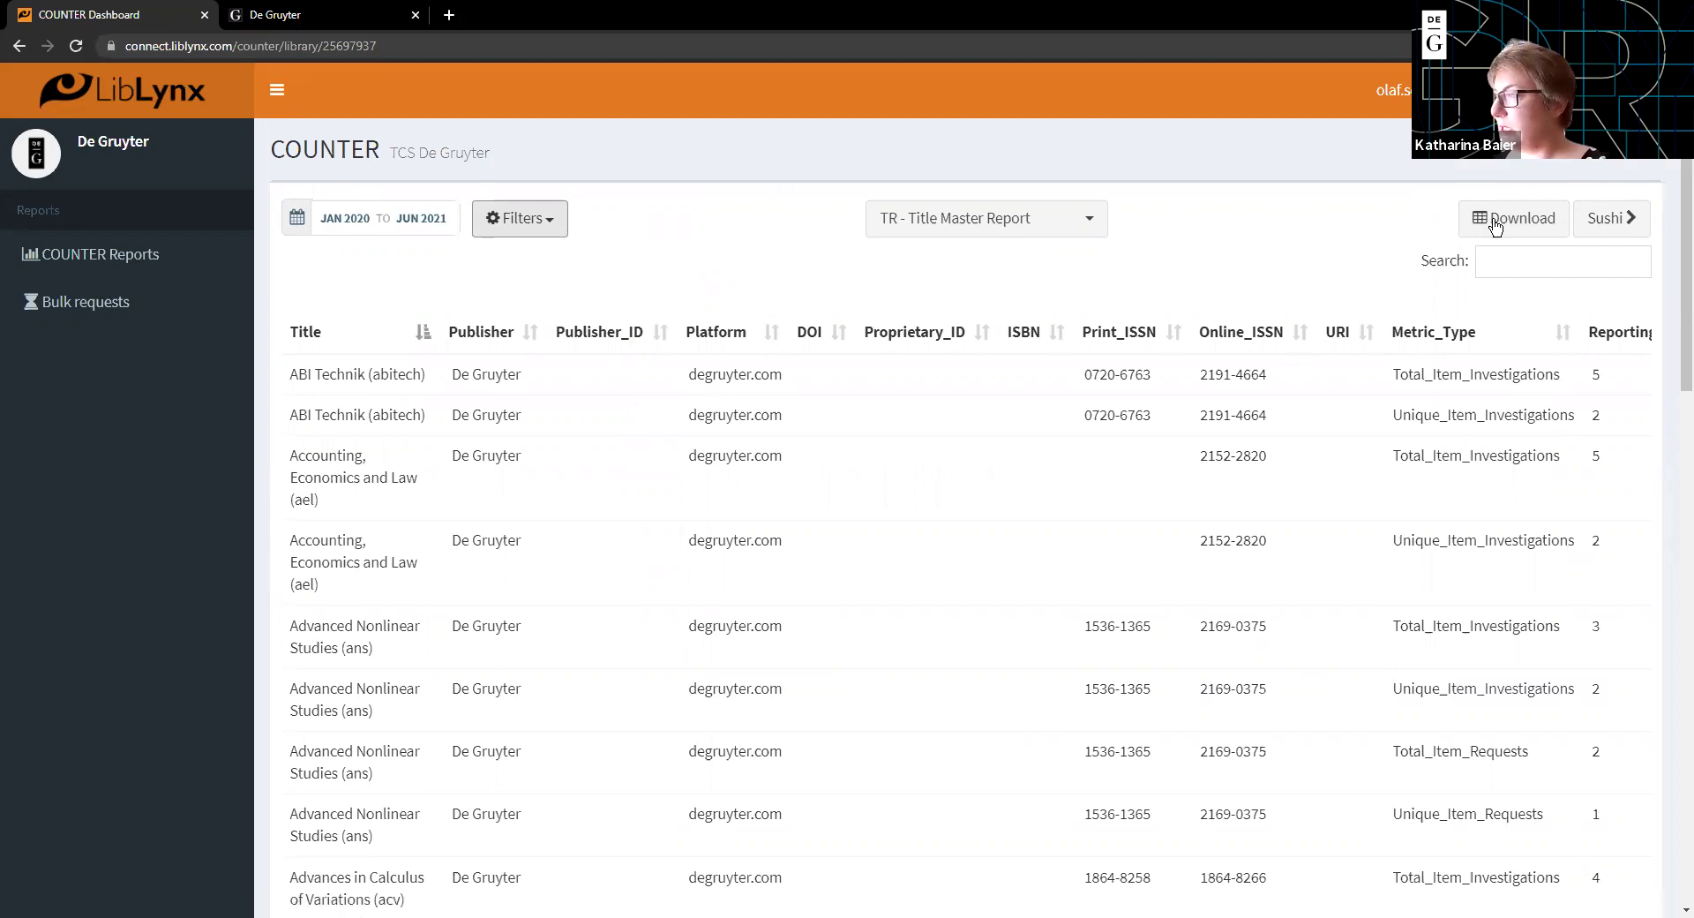
{"action": "left_click", "coordinate": [1626, 218]}
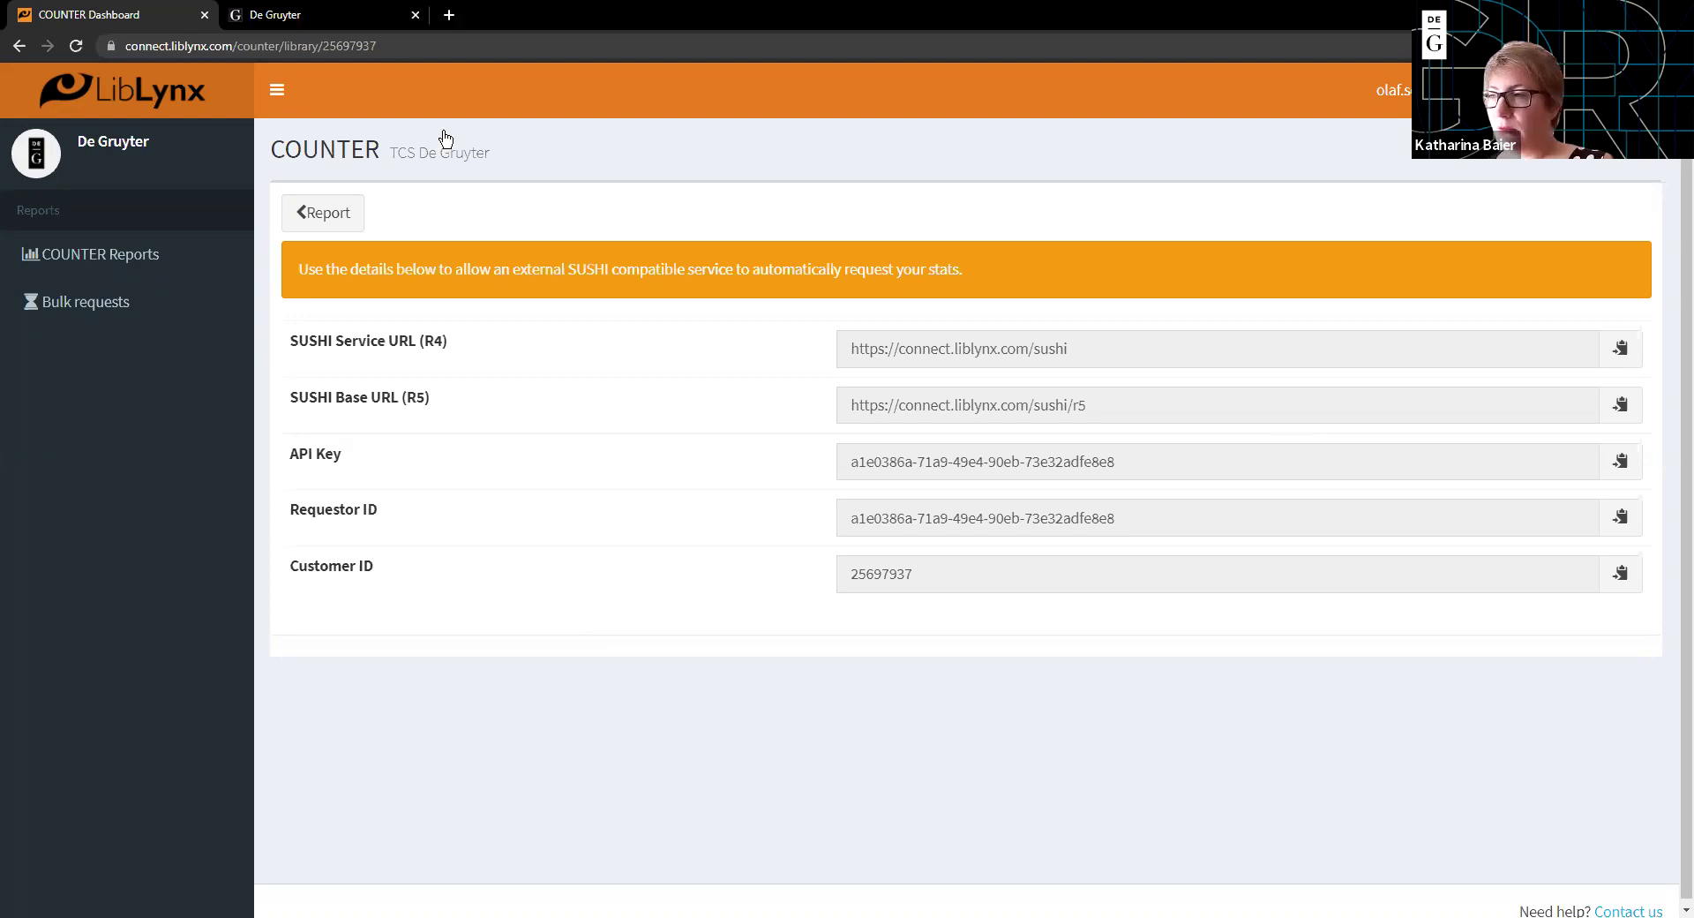
{"action": "left_click", "coordinate": [328, 214]}
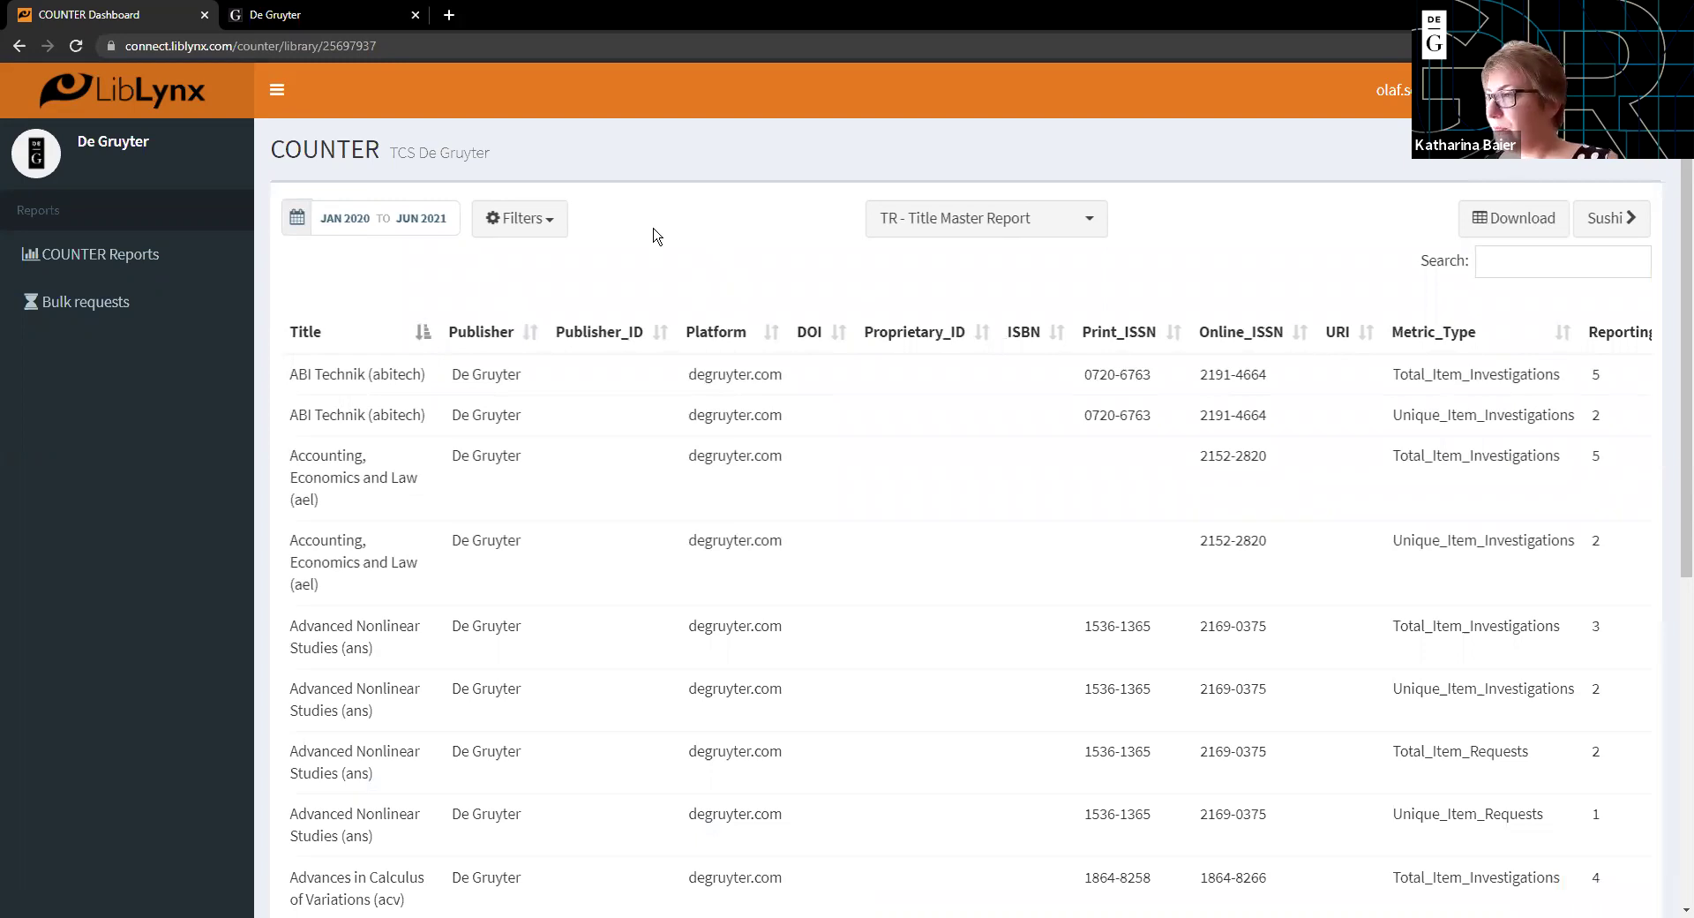
Show the Title Master Report's filter options and view the list of available COUNTER5 and COUNTER4 reports
{"action": "left_click", "coordinate": [554, 224]}
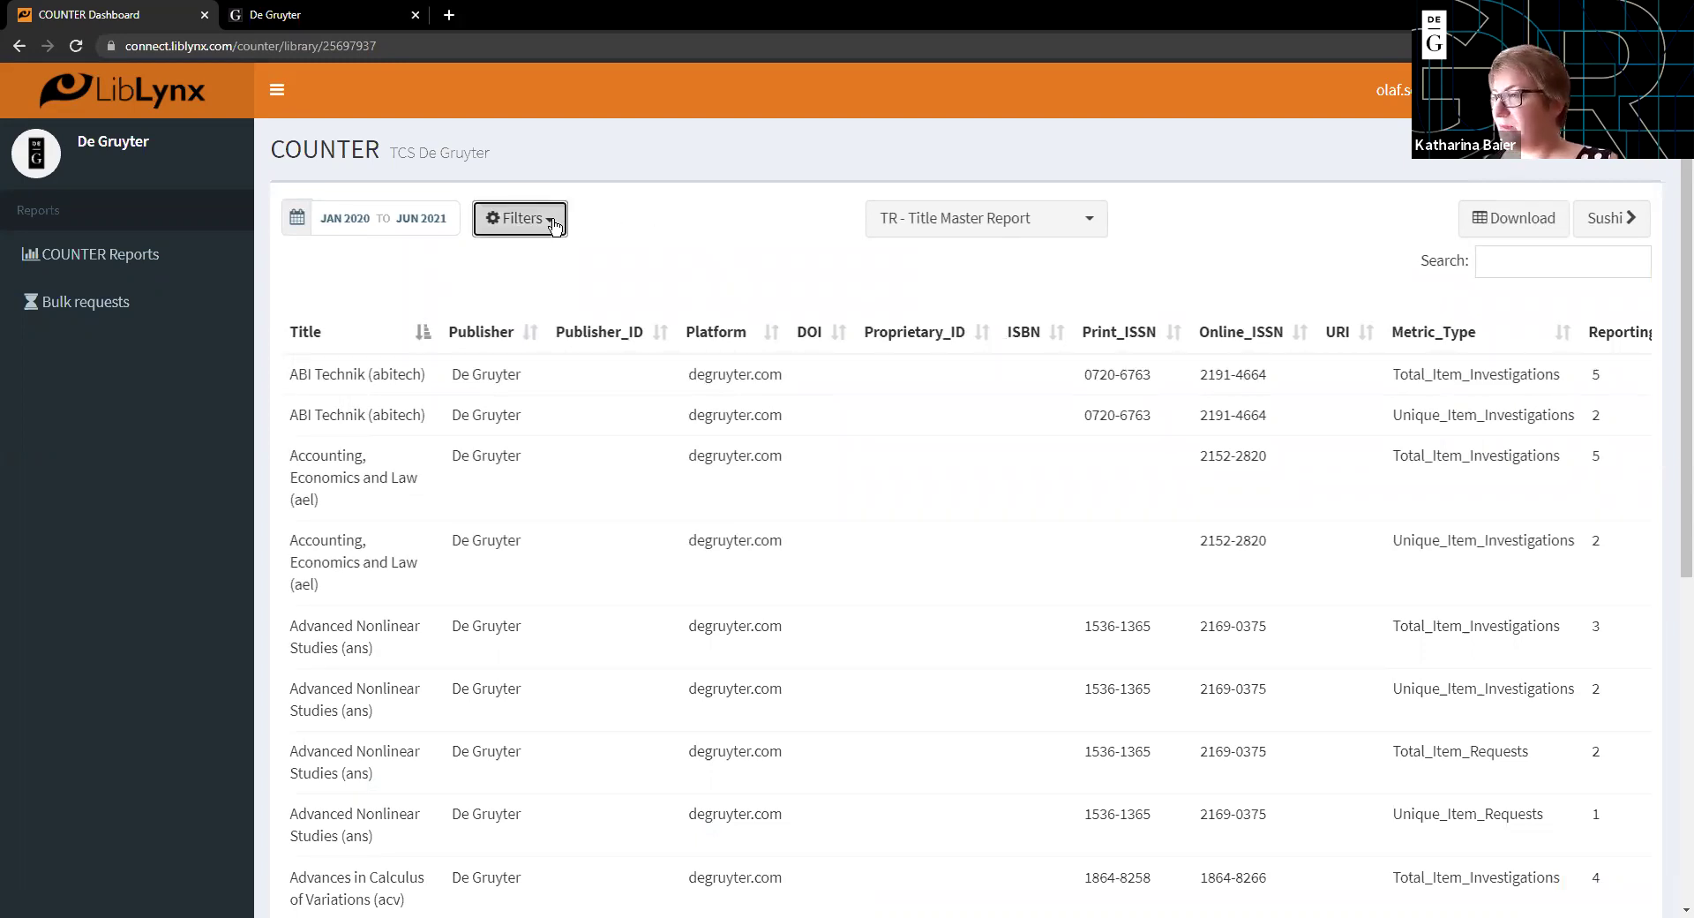
{"action": "left_click", "coordinate": [889, 224]}
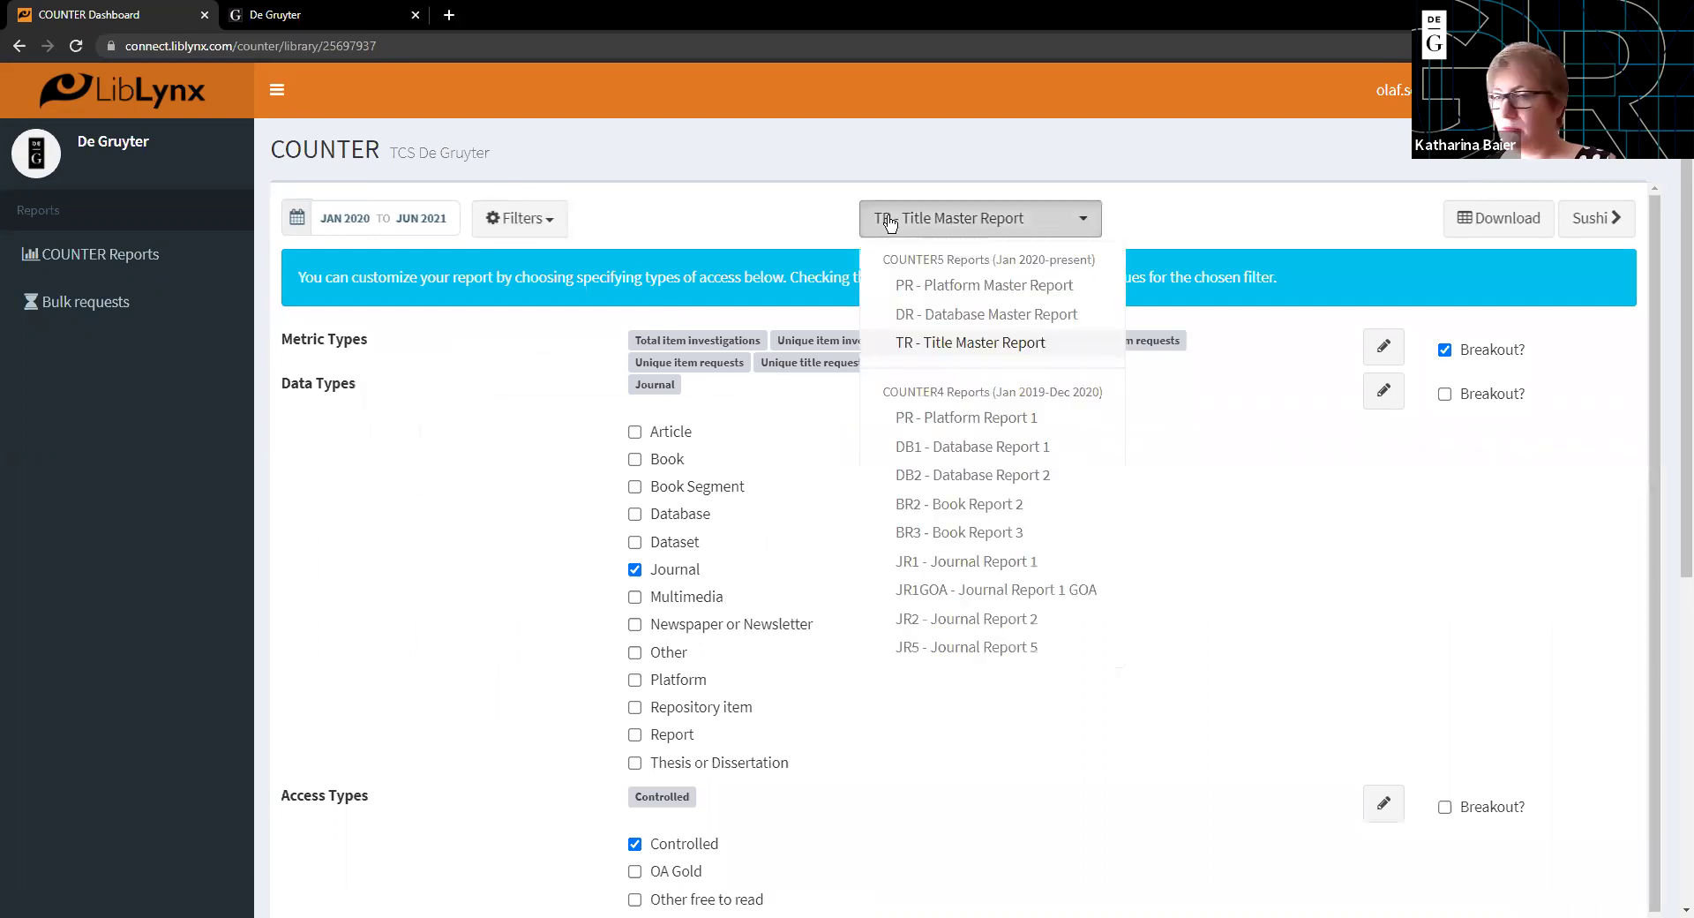
{"action": "left_click", "coordinate": [649, 219]}
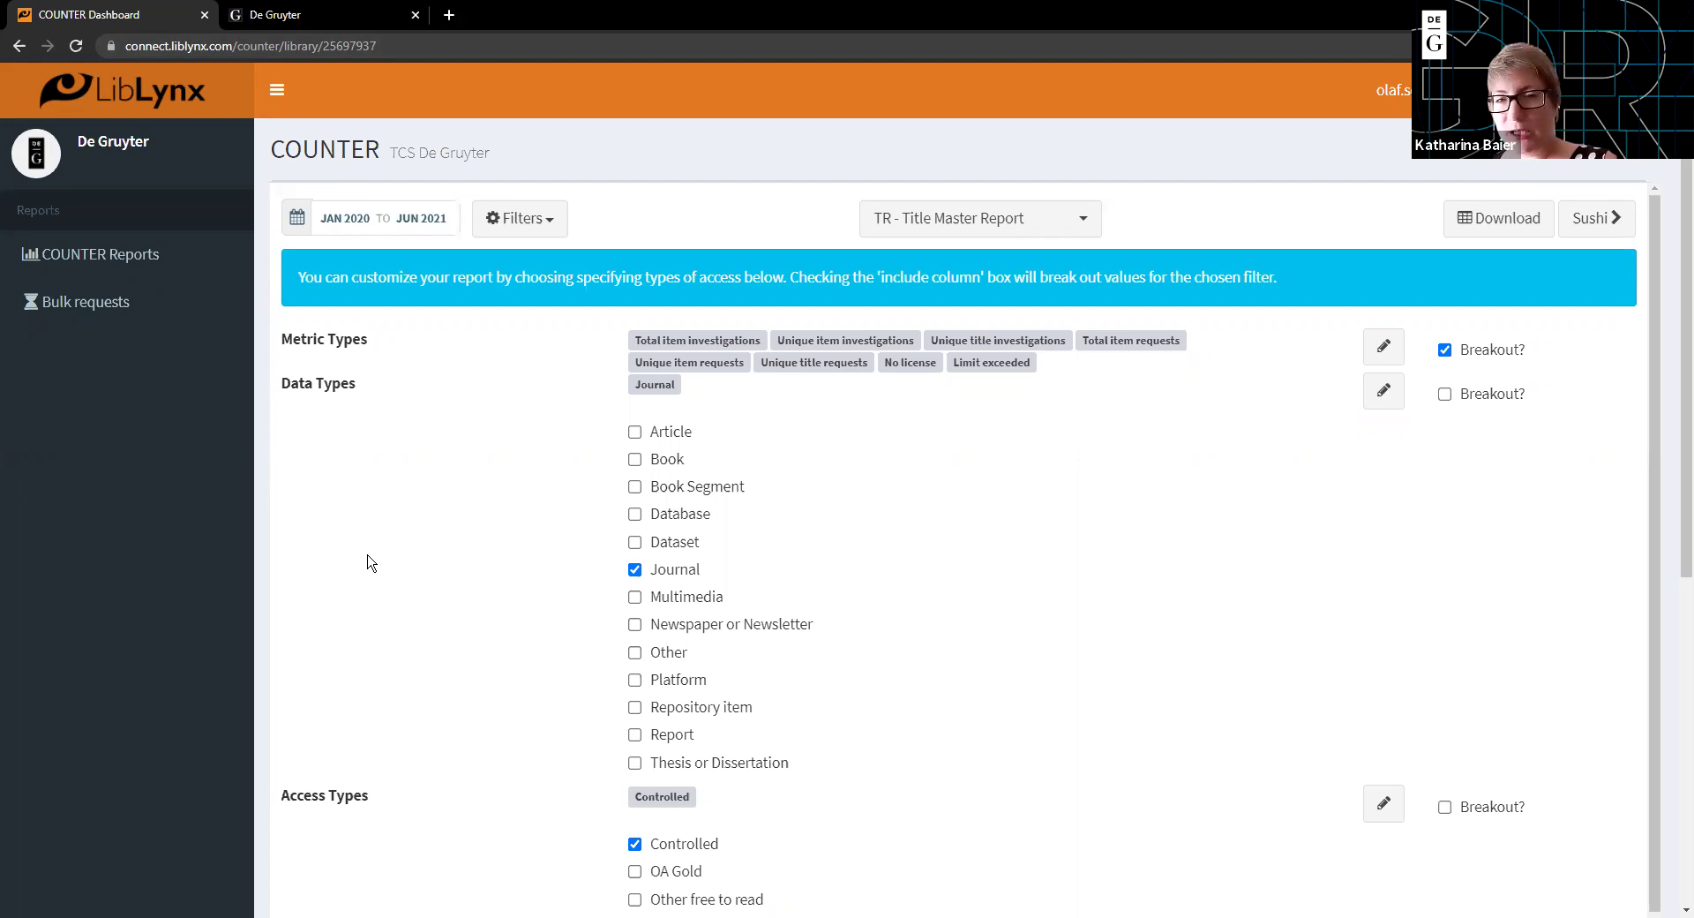
Review the filter settings and listed journals of the Title Master Report, and download the report
{"action": "scroll", "coordinate": [420, 566], "scroll_direction": "down", "scroll_amount": 7}
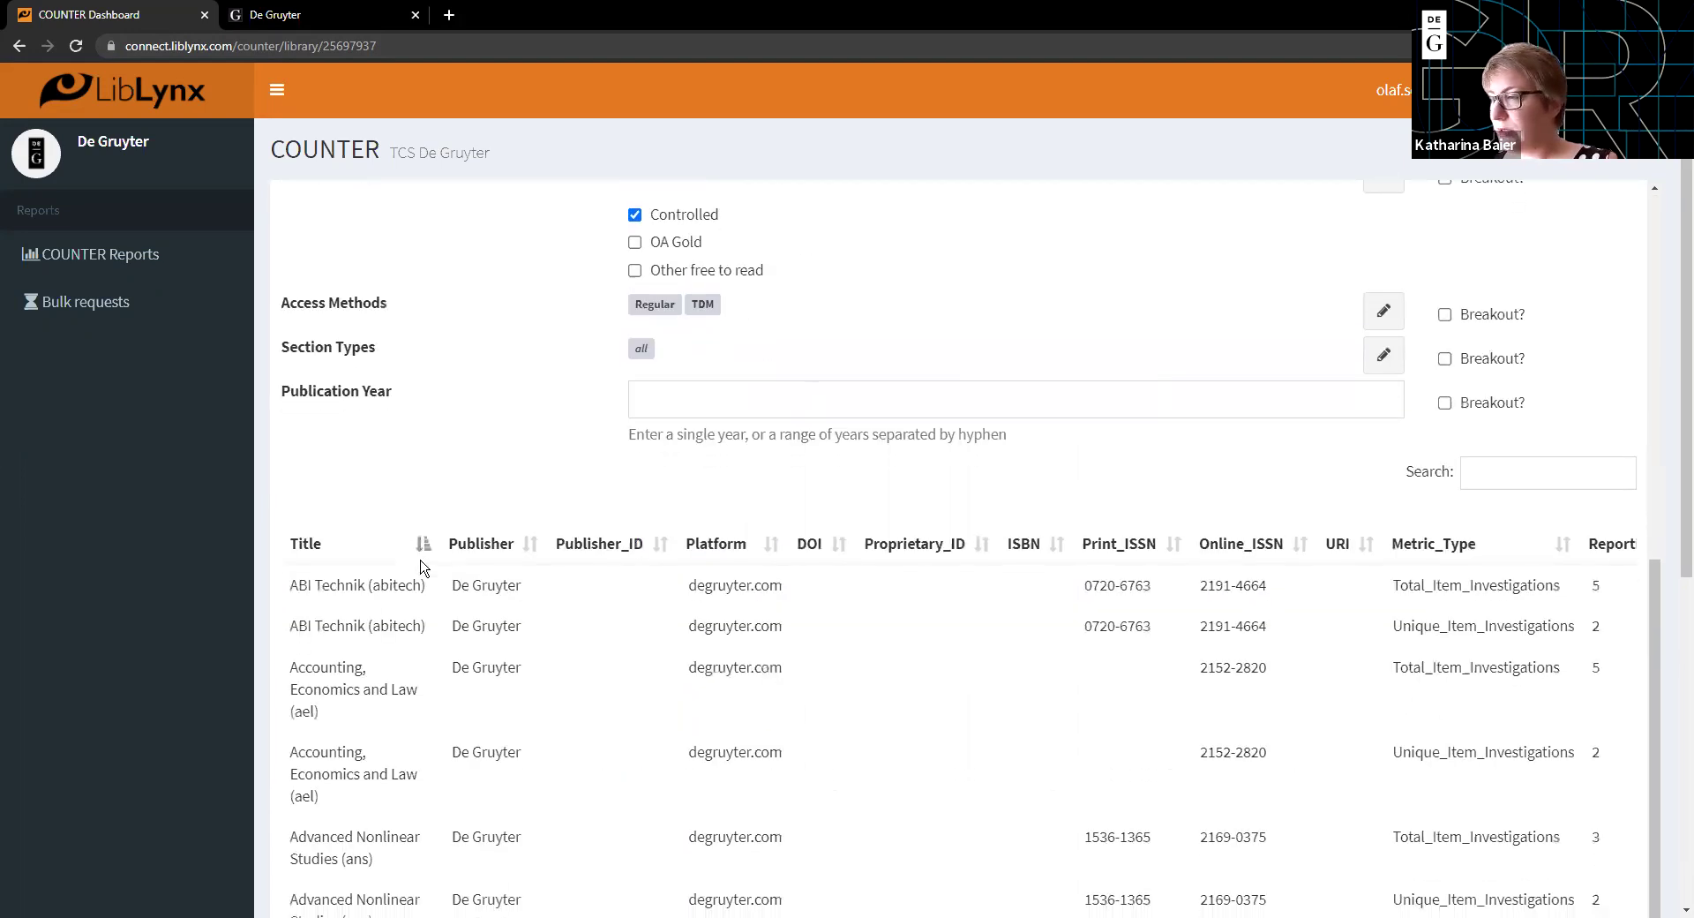
{"action": "scroll", "coordinate": [877, 534], "scroll_direction": "down", "scroll_amount": 2}
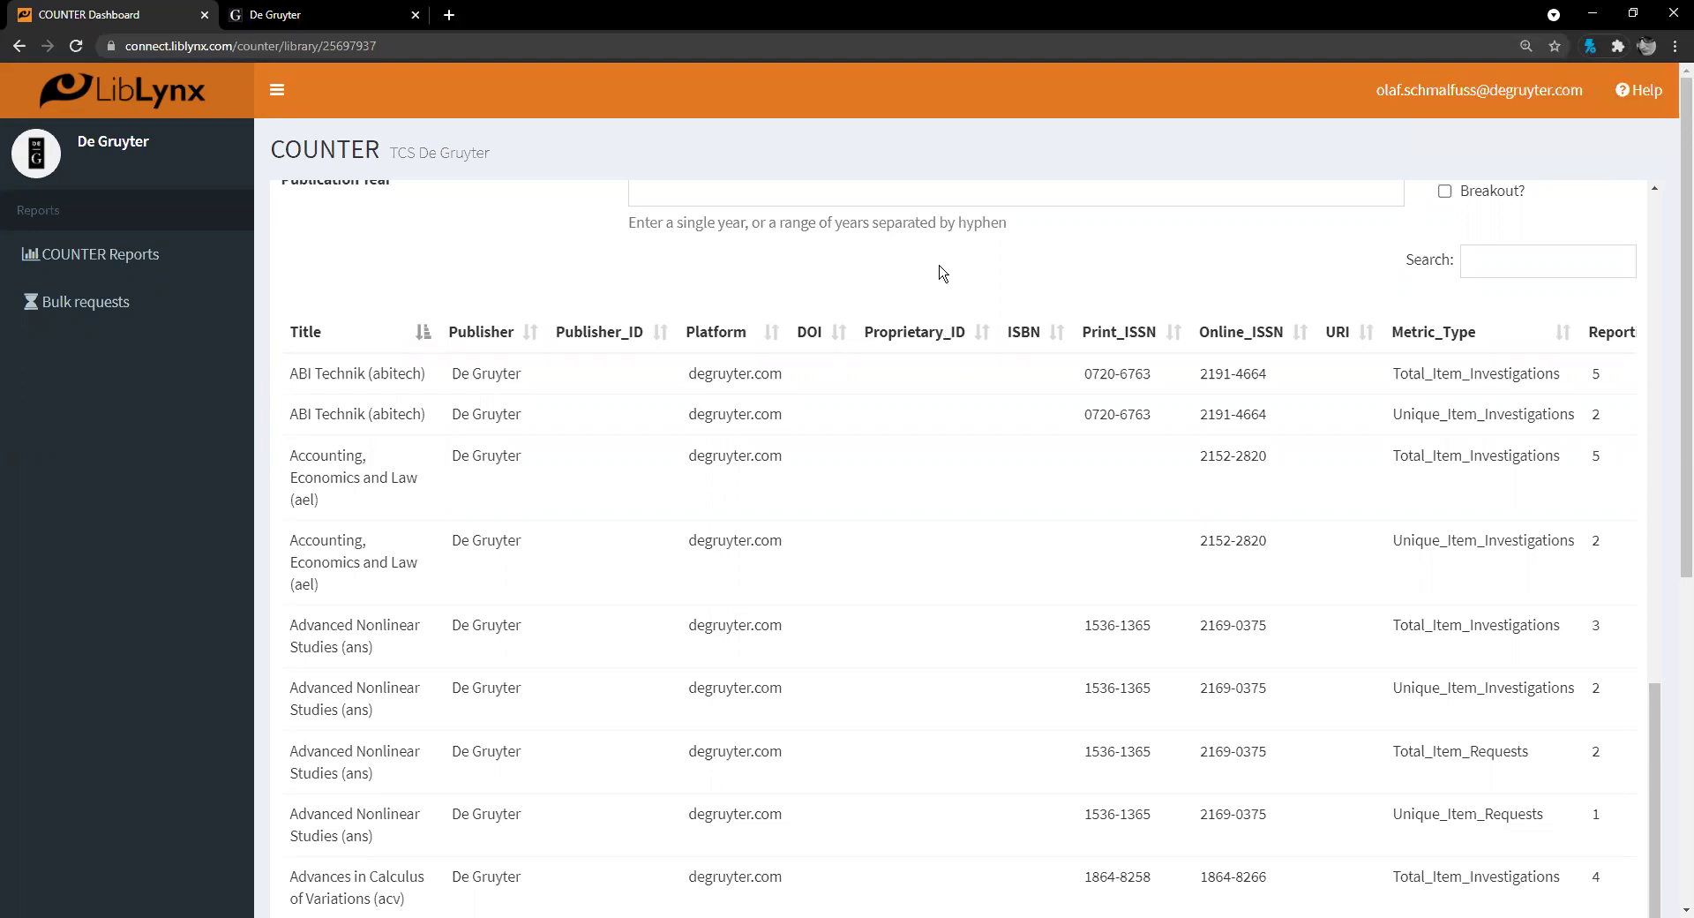
{"action": "scroll", "coordinate": [953, 296], "scroll_direction": "up", "scroll_amount": 1}
{"action": "scroll", "coordinate": [1011, 375], "scroll_direction": "up", "scroll_amount": 10}
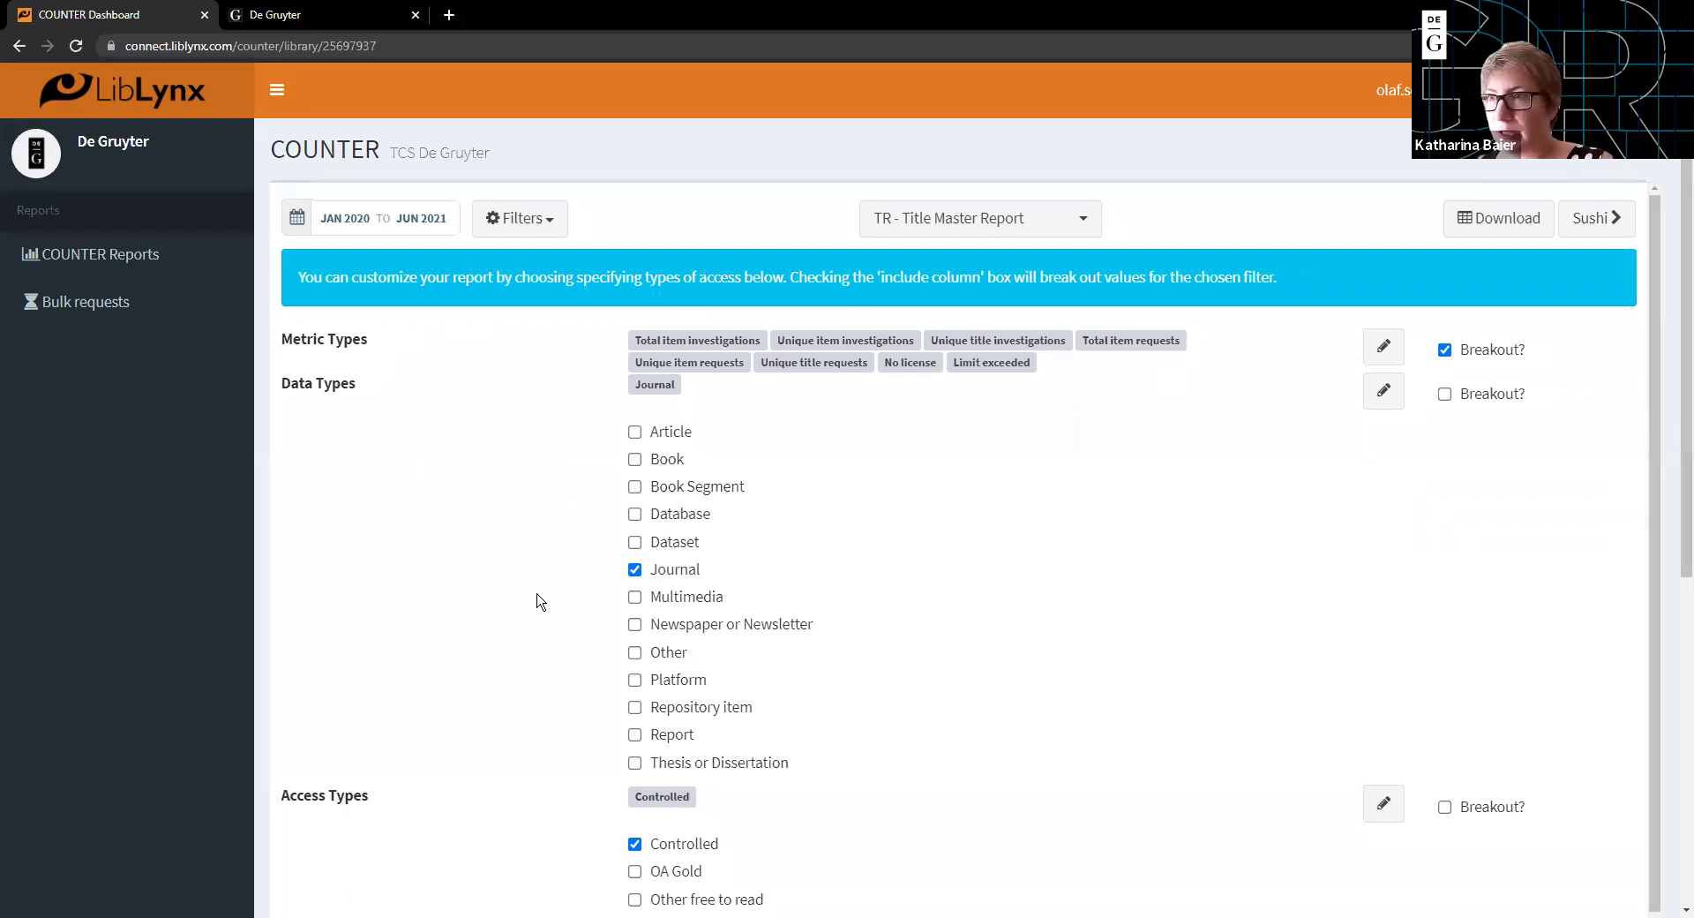
{"action": "scroll", "coordinate": [535, 618], "scroll_direction": "down", "scroll_amount": 5}
{"action": "scroll", "coordinate": [534, 618], "scroll_direction": "down", "scroll_amount": 3}
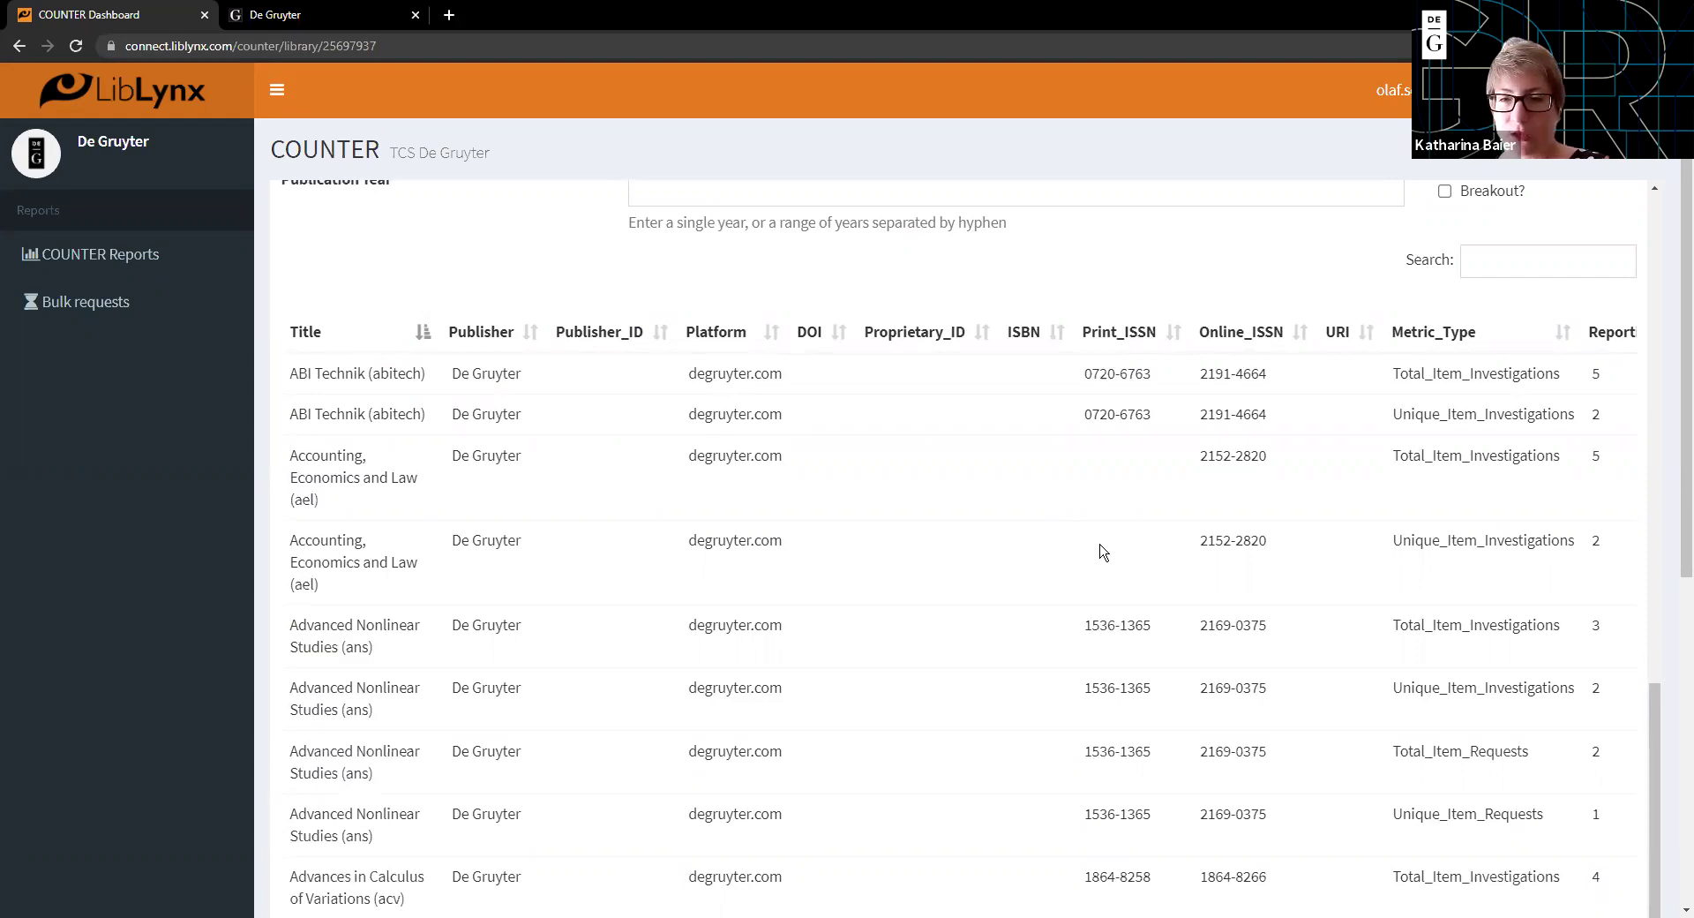
{"action": "scroll", "coordinate": [1584, 314], "scroll_direction": "up", "scroll_amount": 7}
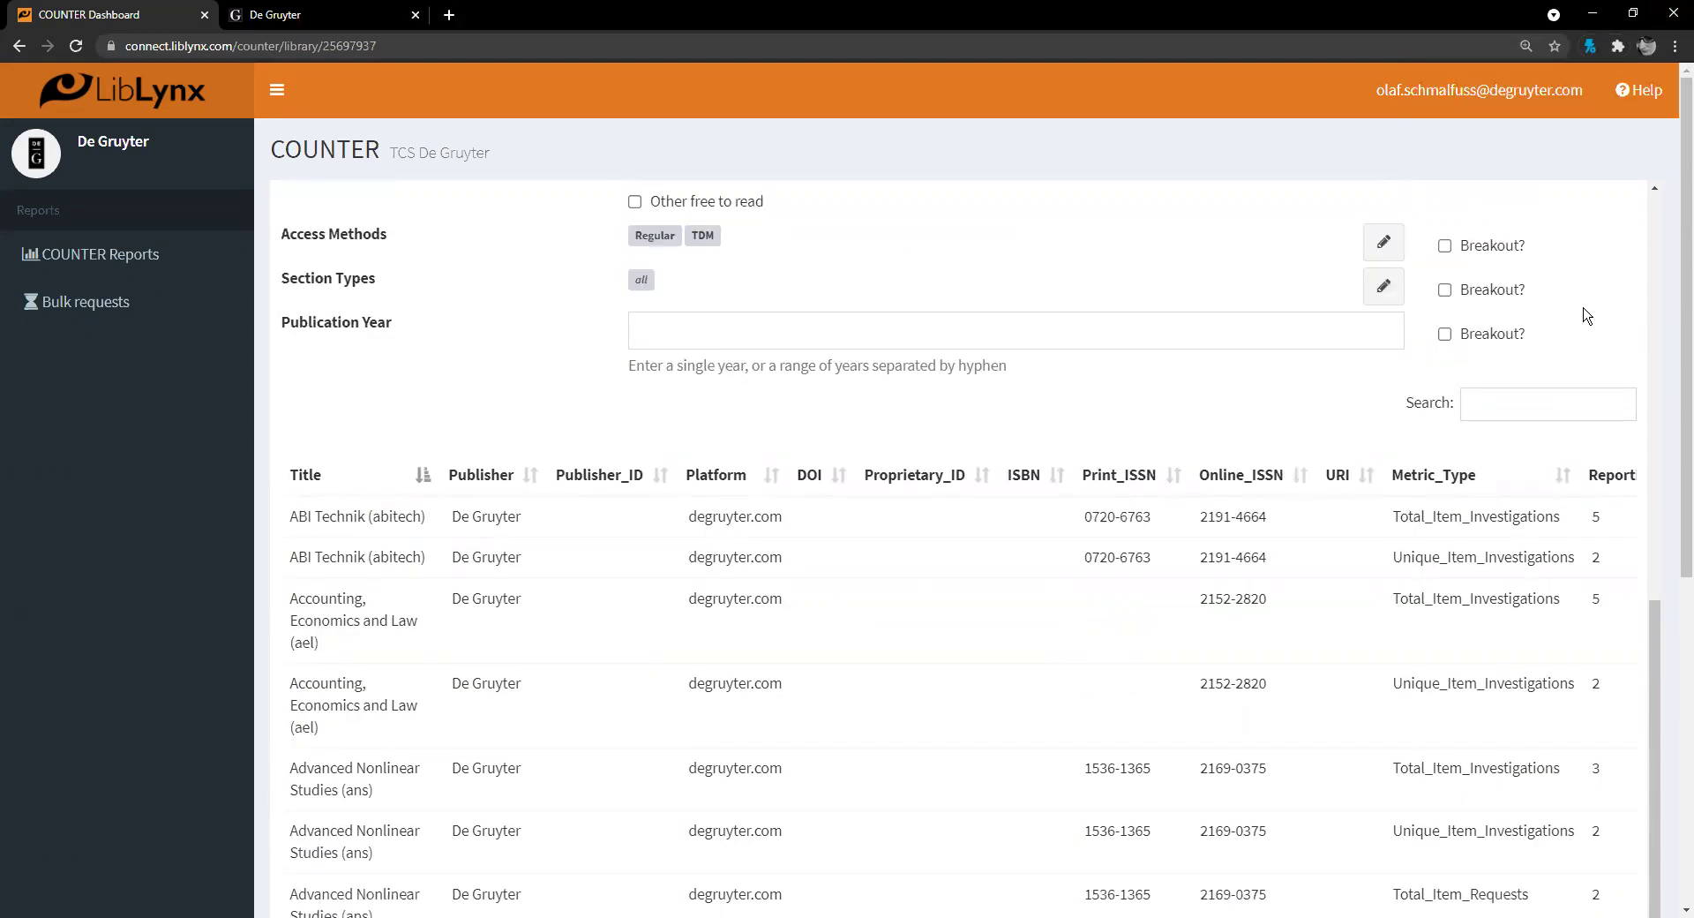
{"action": "scroll", "coordinate": [1498, 216], "scroll_direction": "up", "scroll_amount": 3}
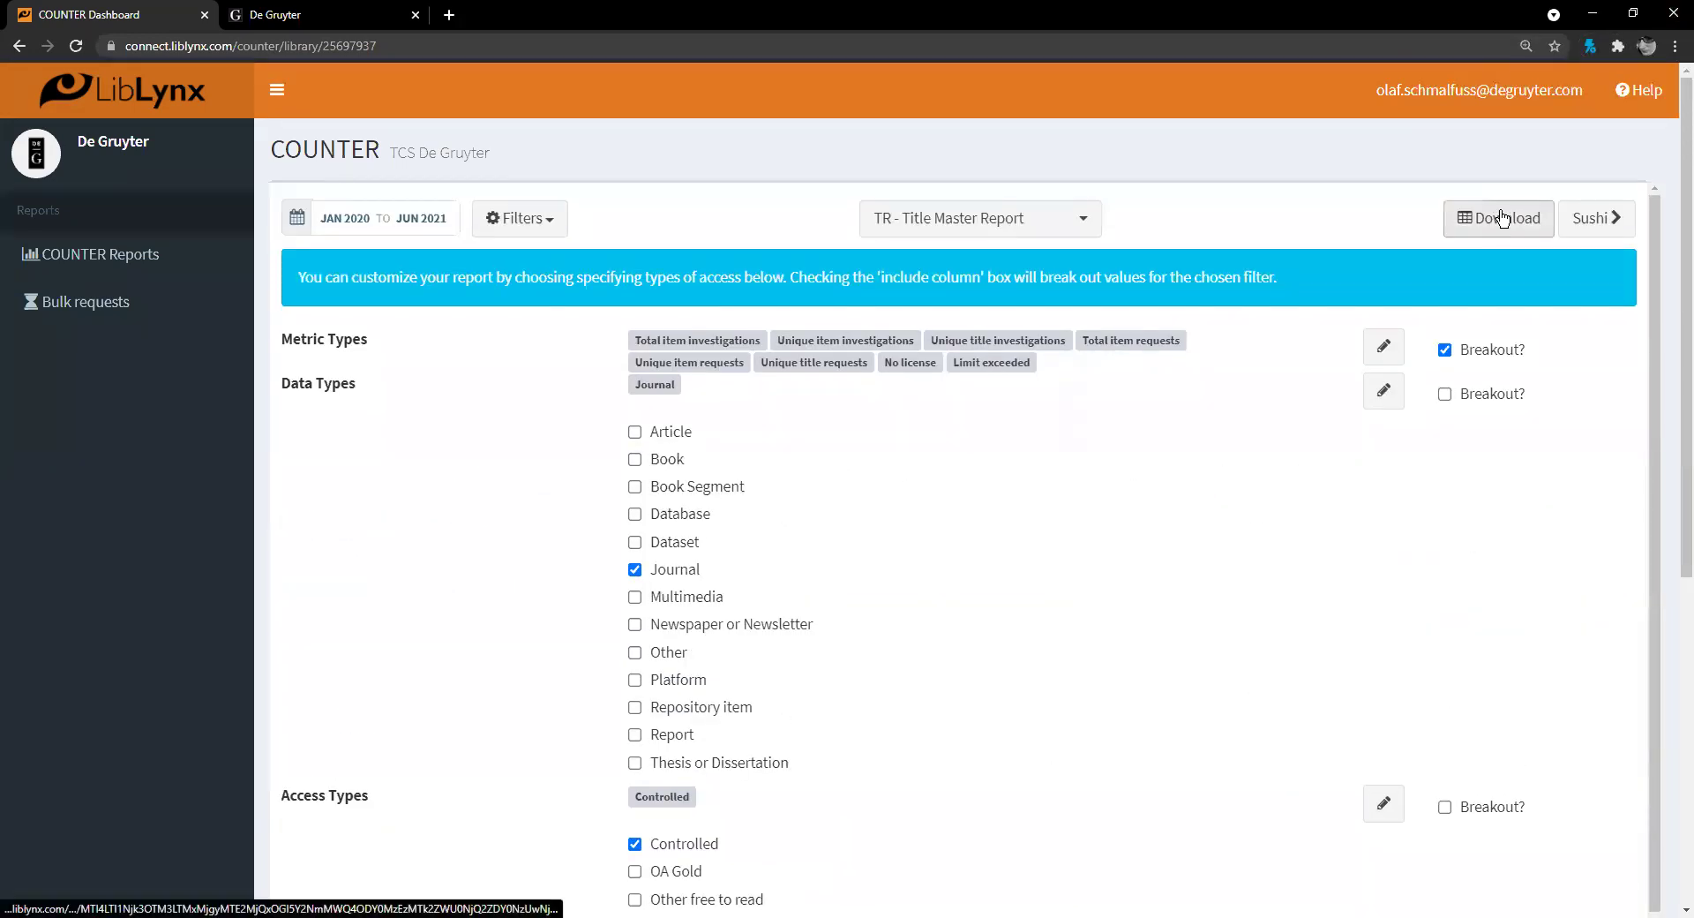
{"action": "left_click", "coordinate": [1503, 218]}
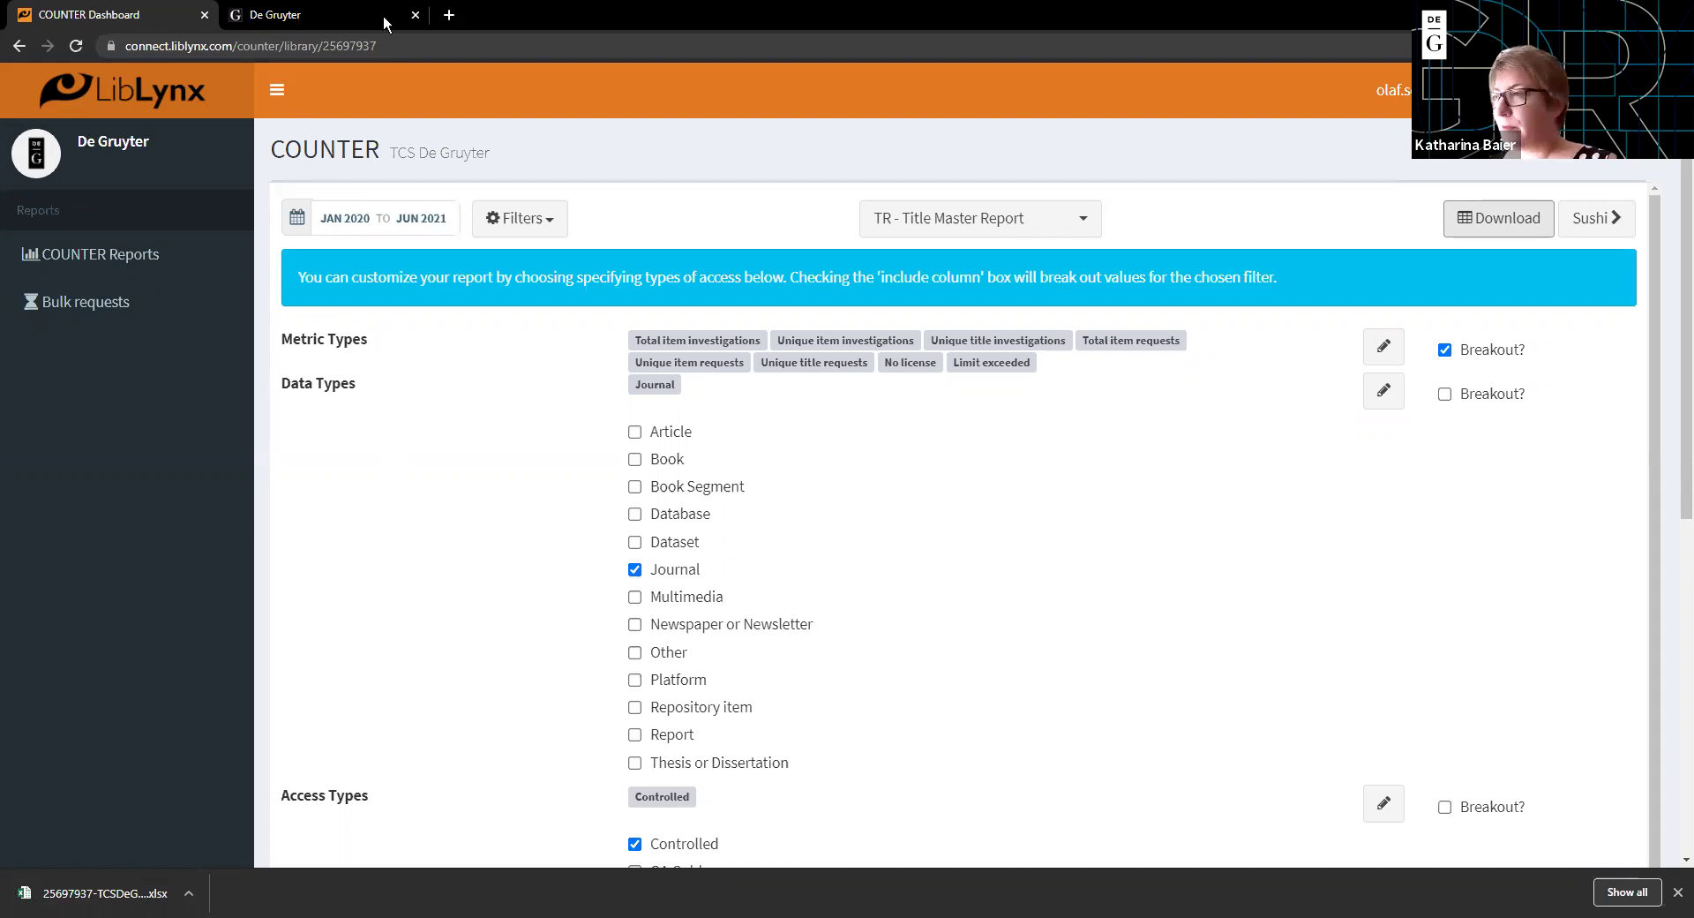
On the De Gruyter website, open My Products and list only the books in E-BOOK PAKET LINGUISTIK UND LITERATURWISSENSCHAFT 2012
{"action": "left_click", "coordinate": [358, 11]}
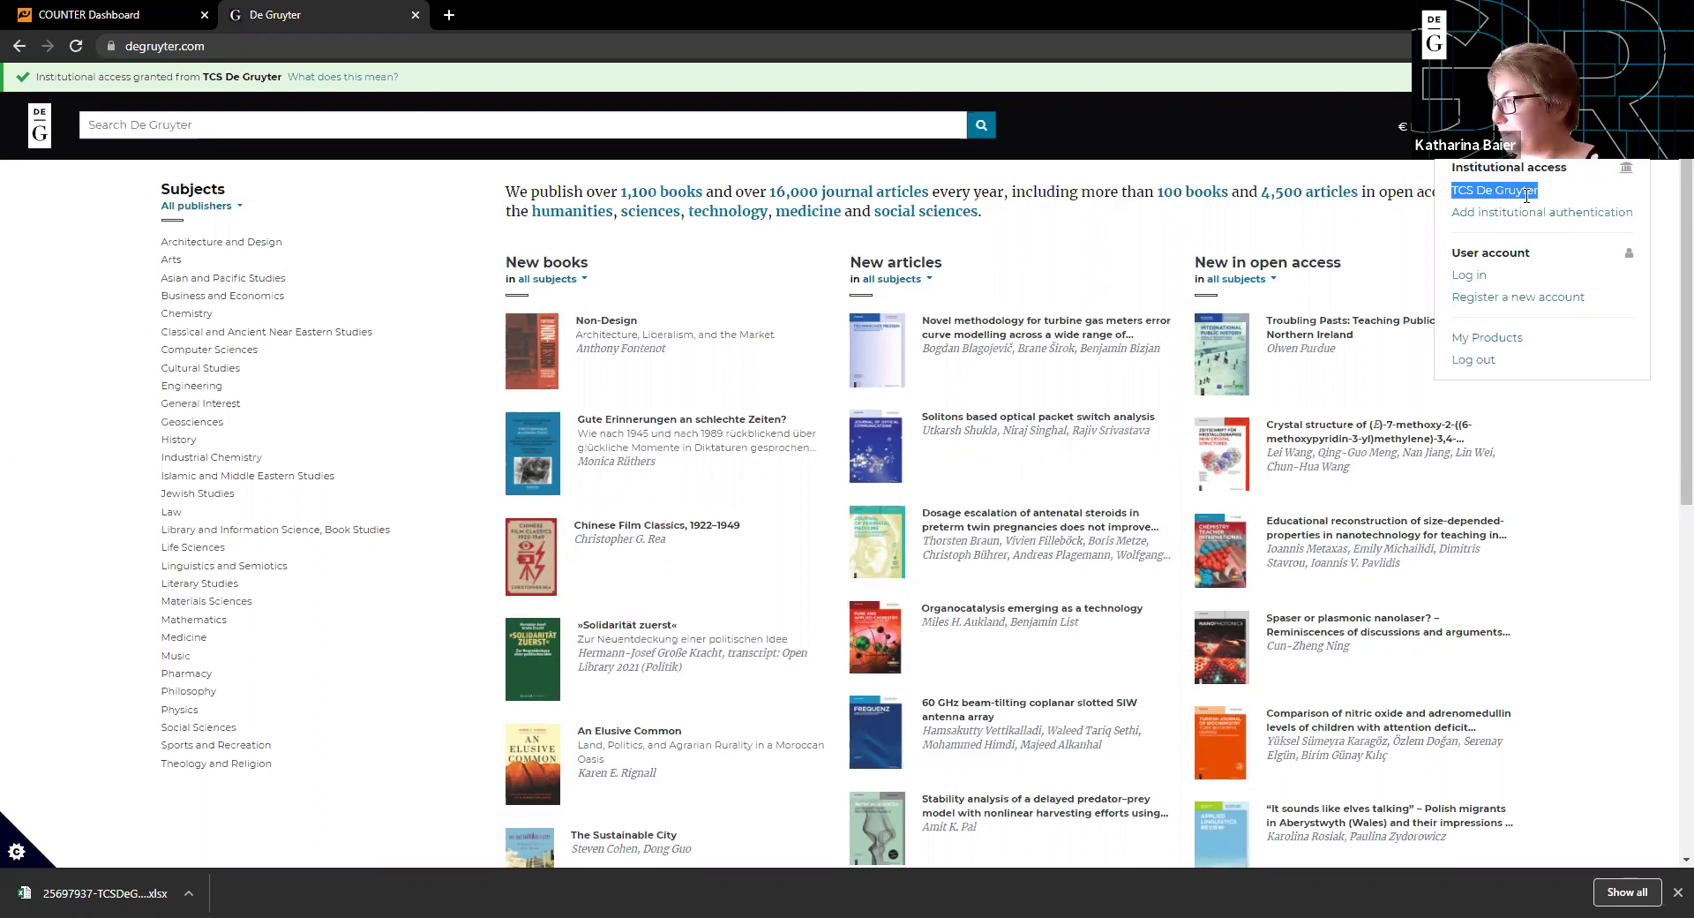
{"action": "left_click", "coordinate": [1494, 339]}
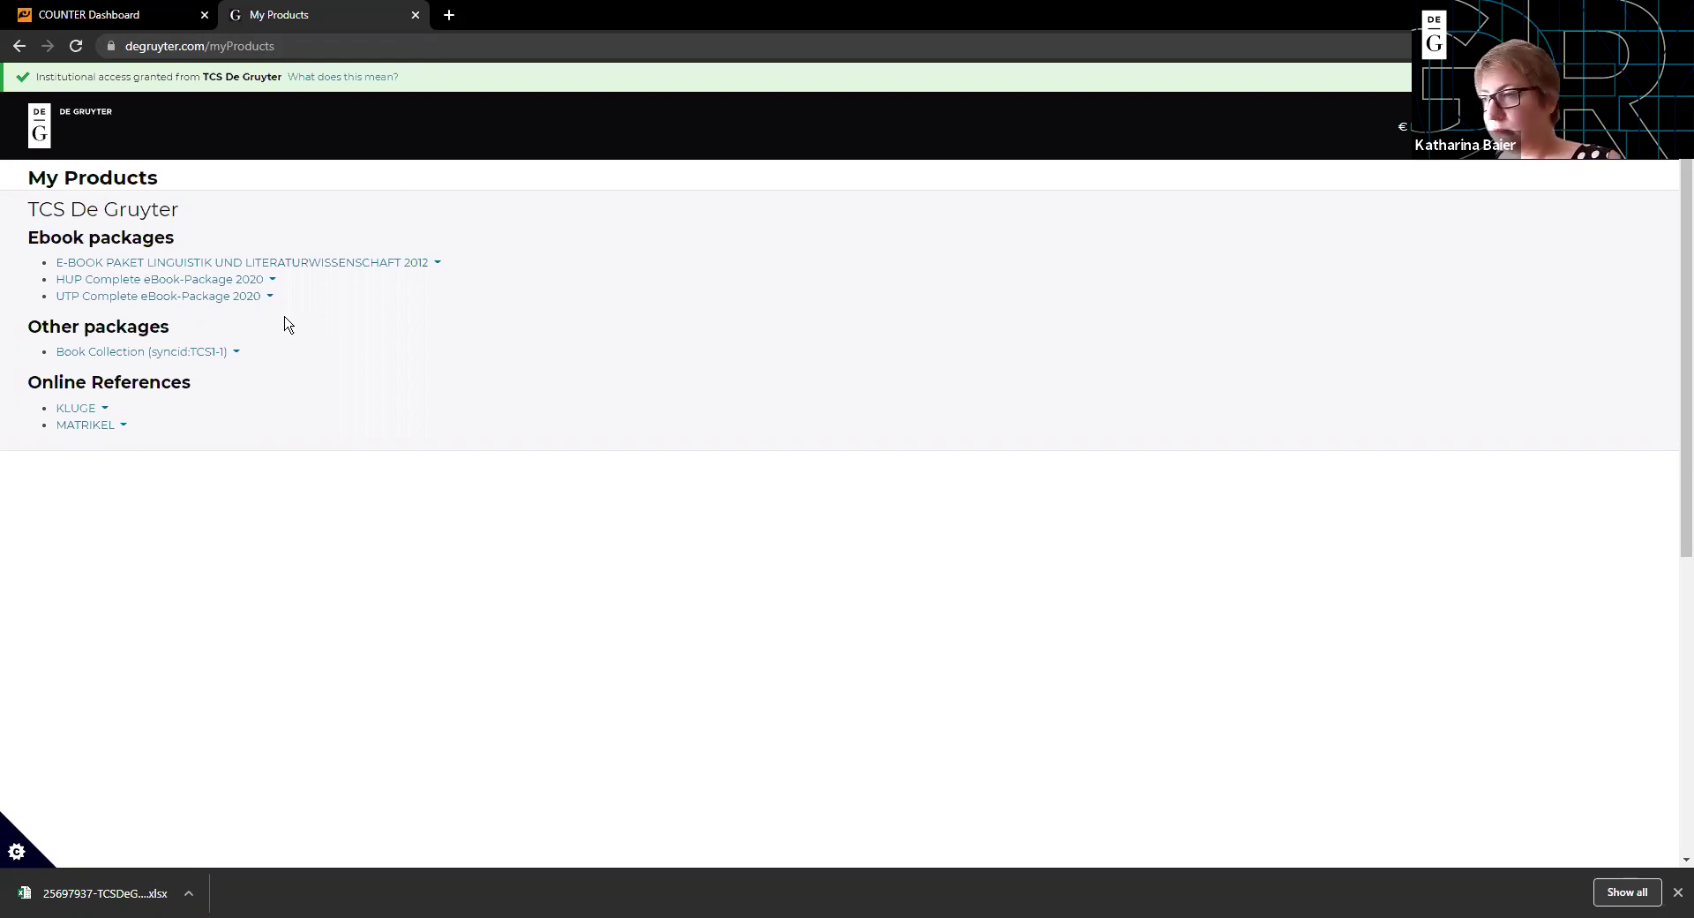
{"action": "left_click", "coordinate": [296, 264]}
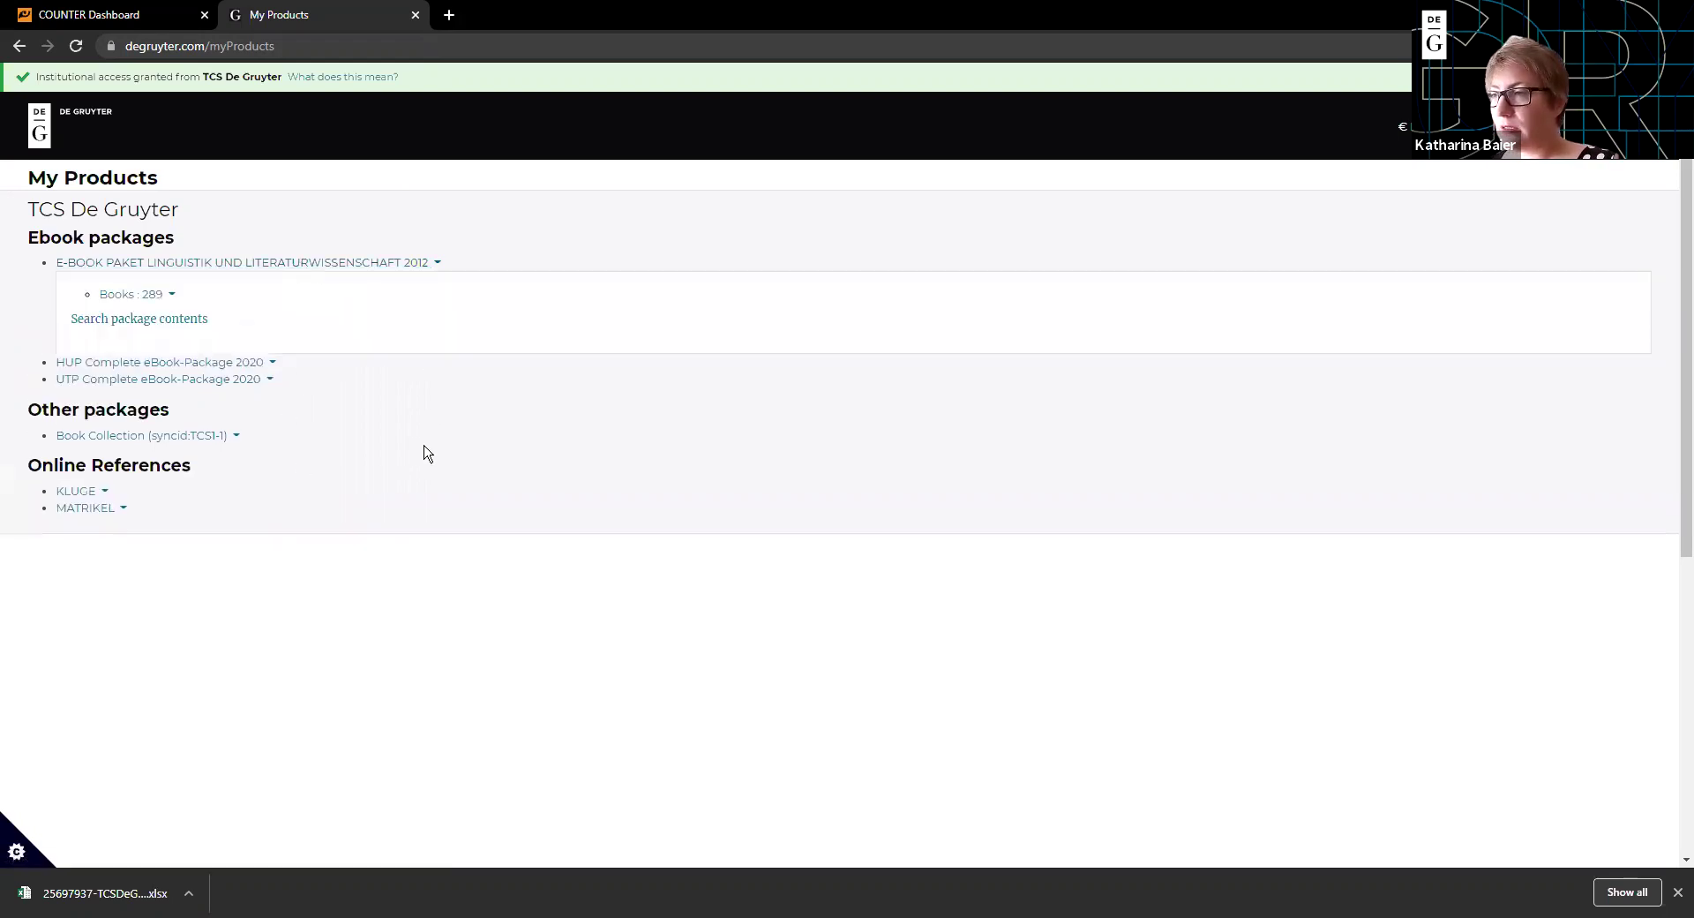
{"action": "left_click", "coordinate": [145, 322]}
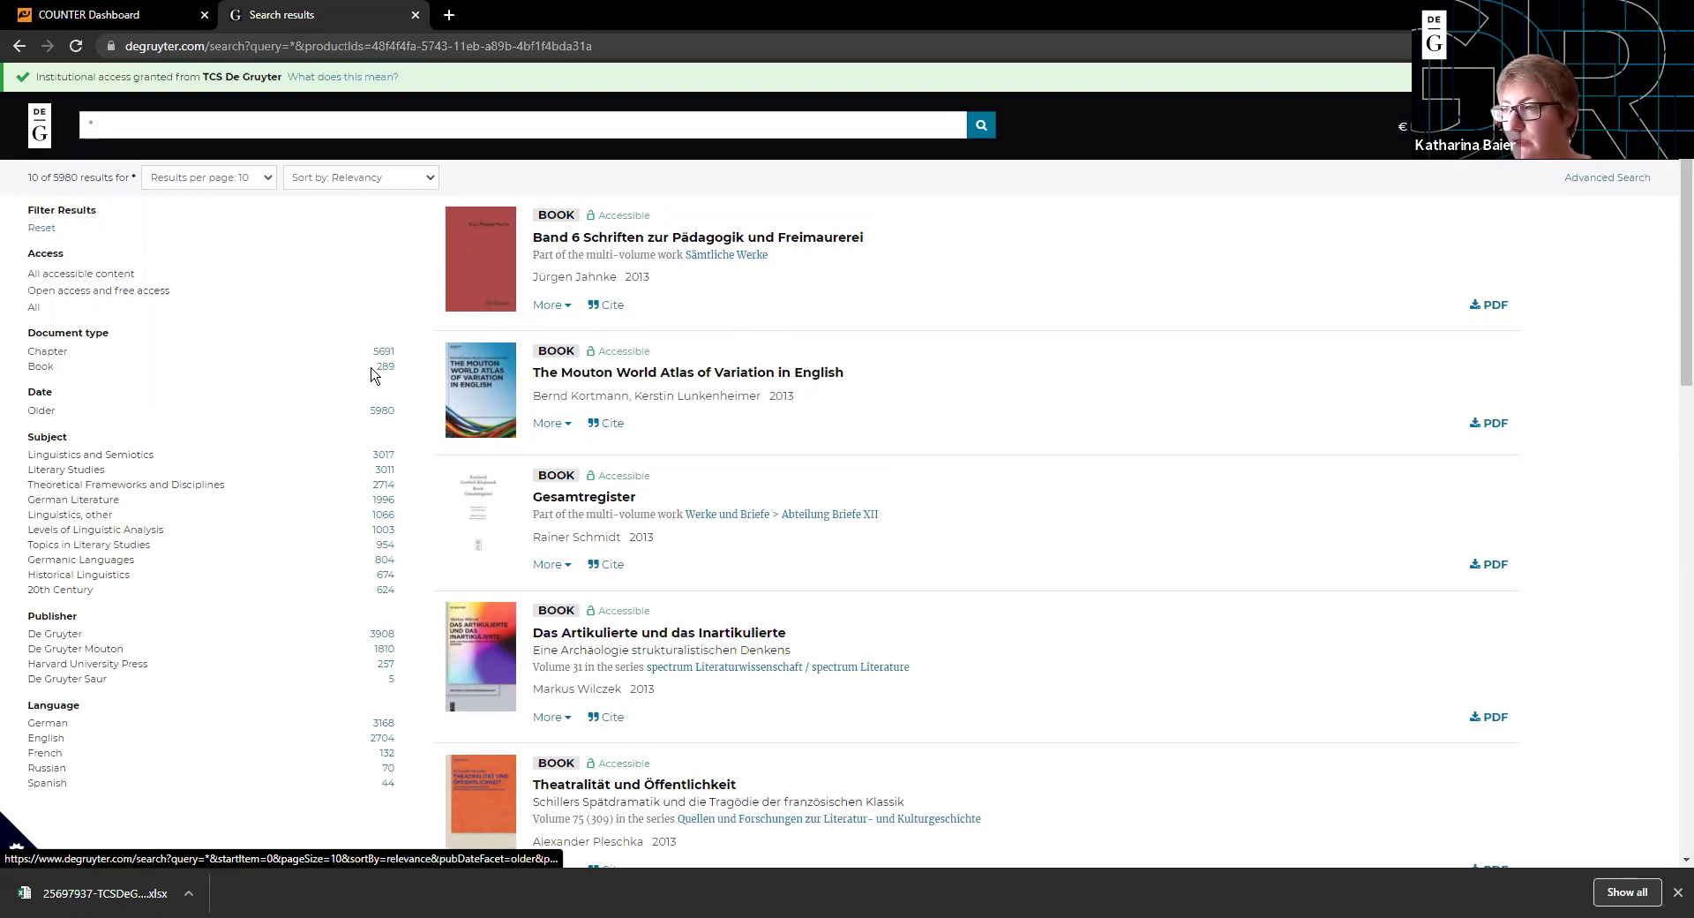
{"action": "left_click", "coordinate": [55, 374]}
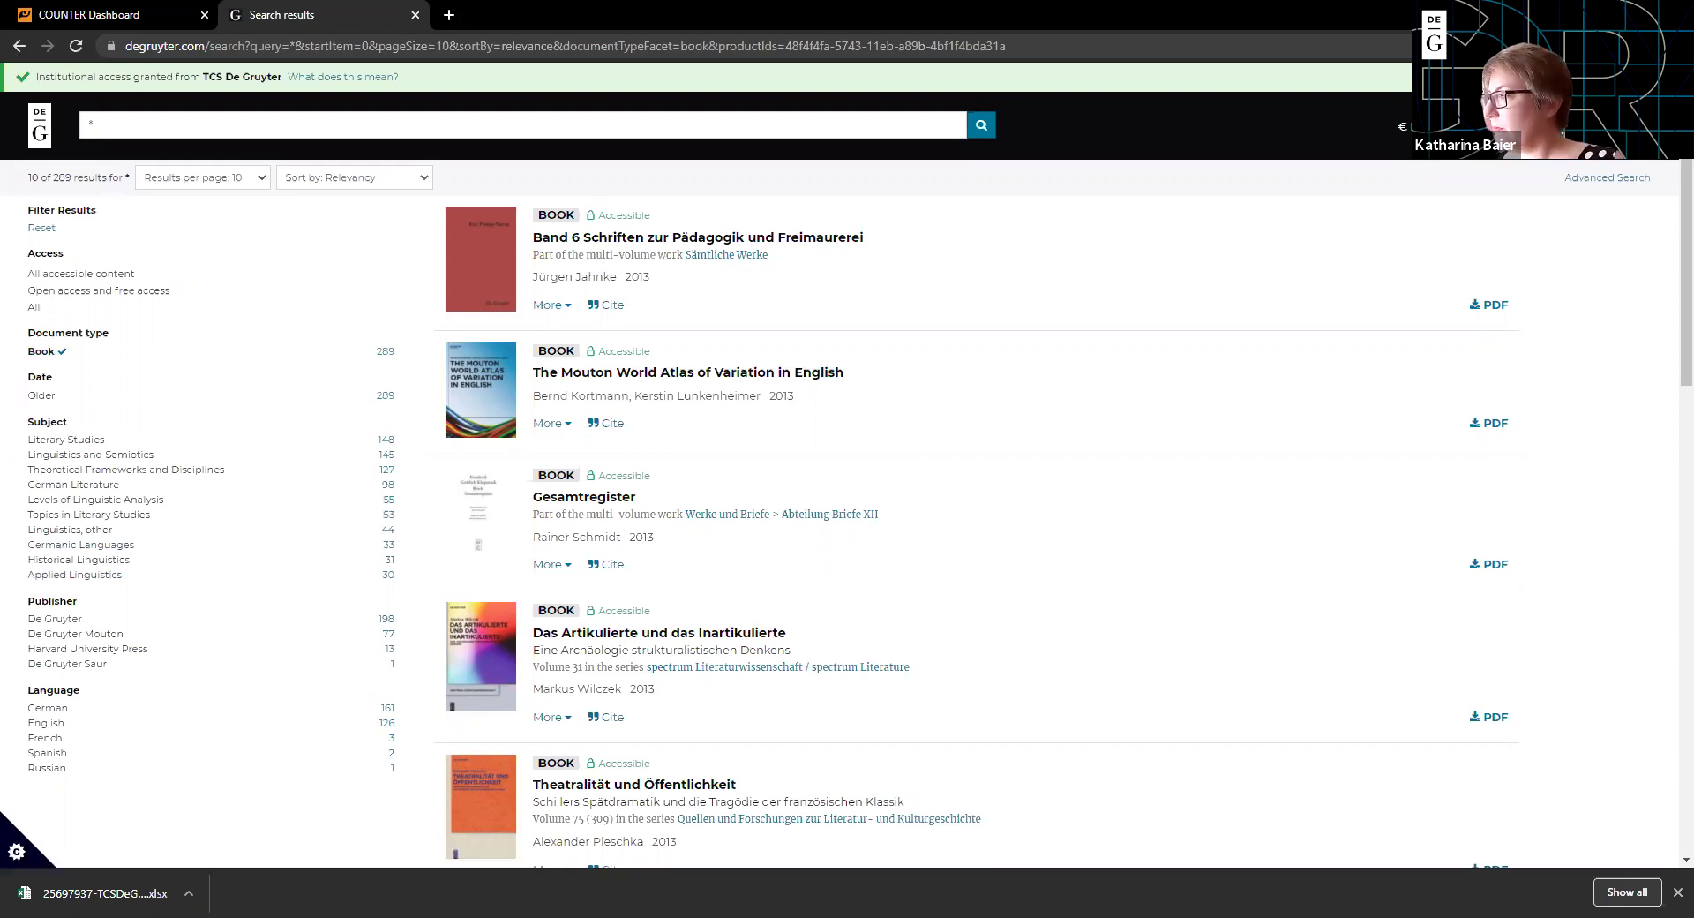
Return to My Products, expand the E-BOOK PAKET LINGUISTIK UND LITERATURWISSENSCHAFT 2012 package and point out the Ebook packages section
{"action": "left_click", "coordinate": [1518, 329]}
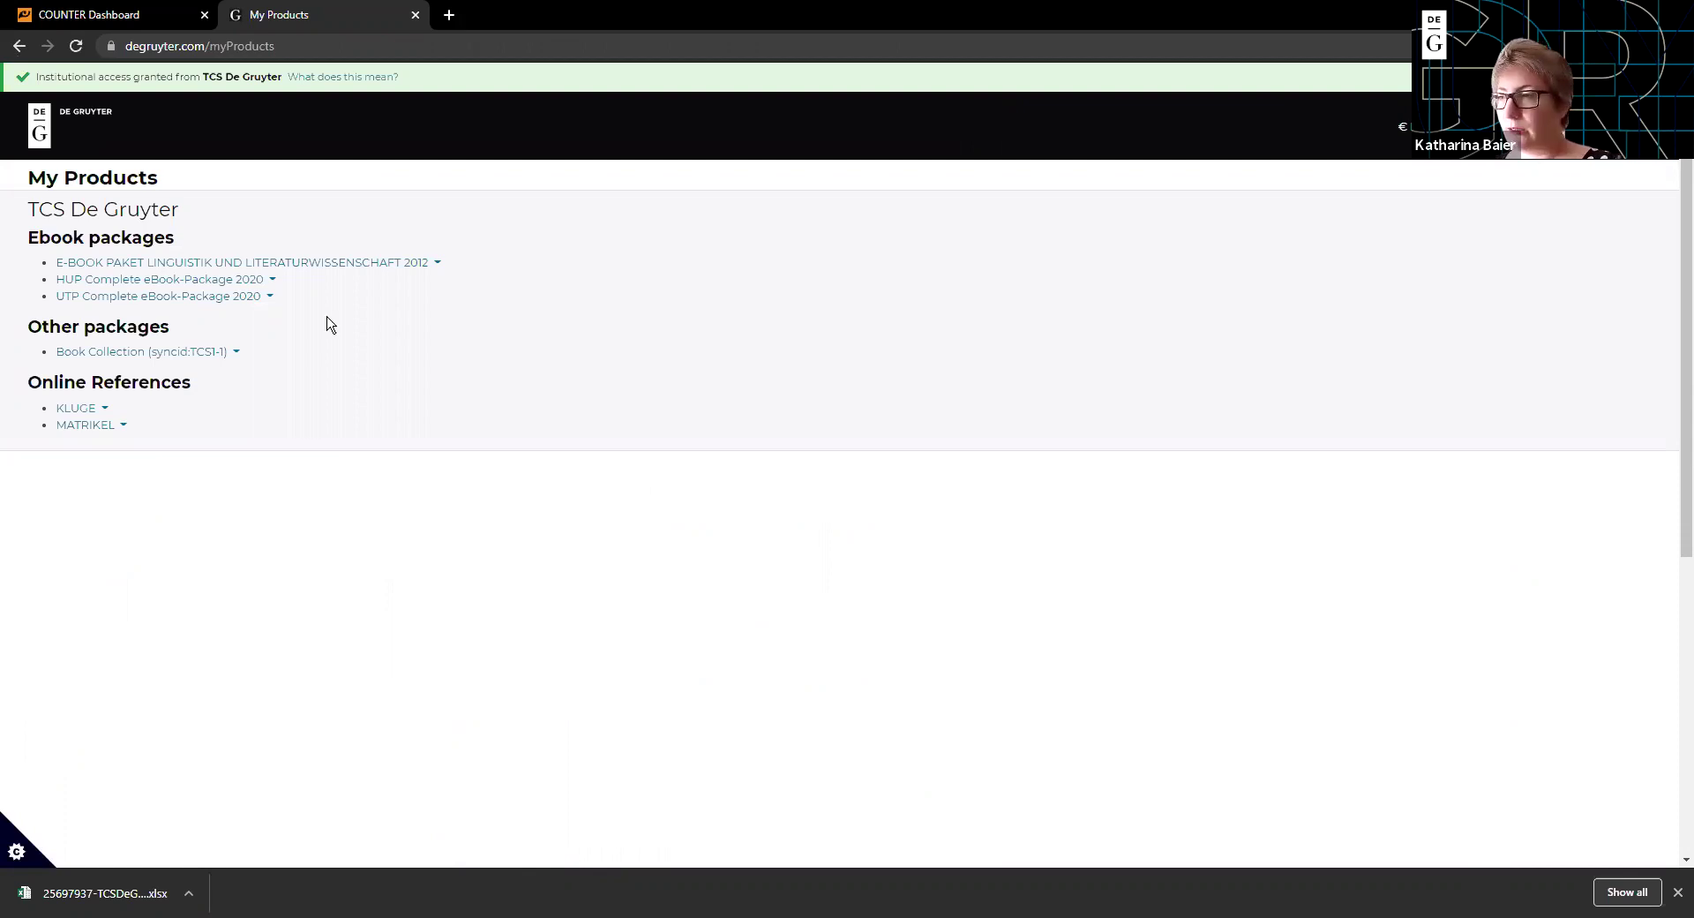
{"action": "left_click", "coordinate": [340, 263]}
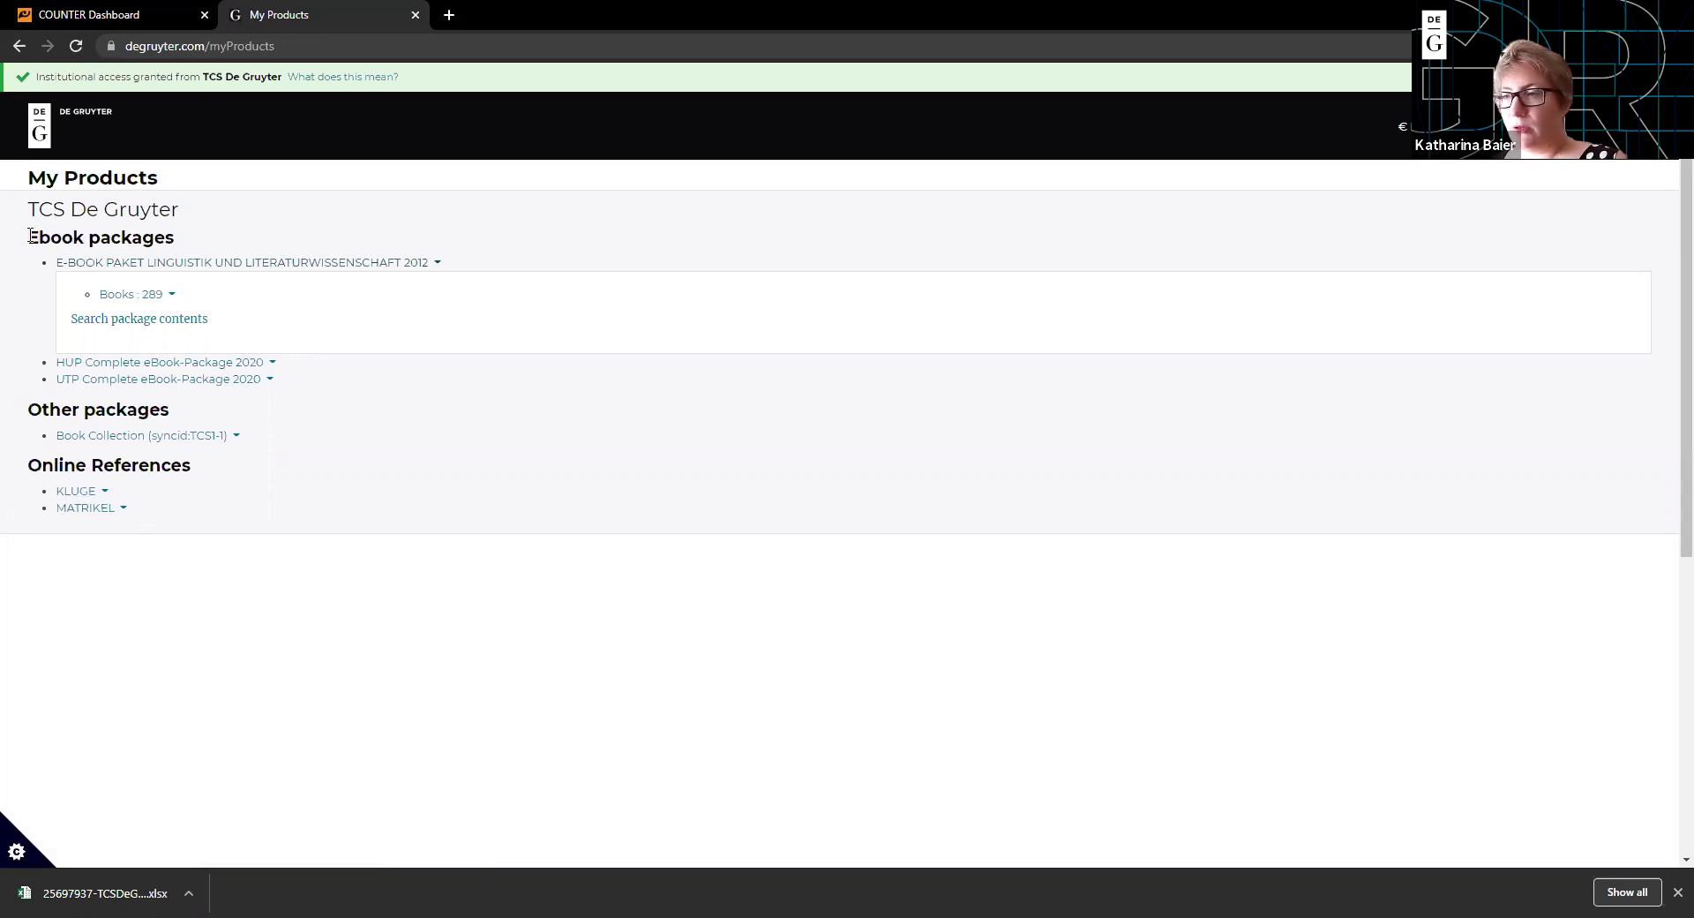
{"action": "mouse_move", "coordinate": [31, 236]}
{"action": "left_mouse_down"}
{"action": "mouse_move", "coordinate": [199, 240]}
{"action": "mouse_move", "coordinate": [39, 247]}
{"action": "left_mouse_up"}
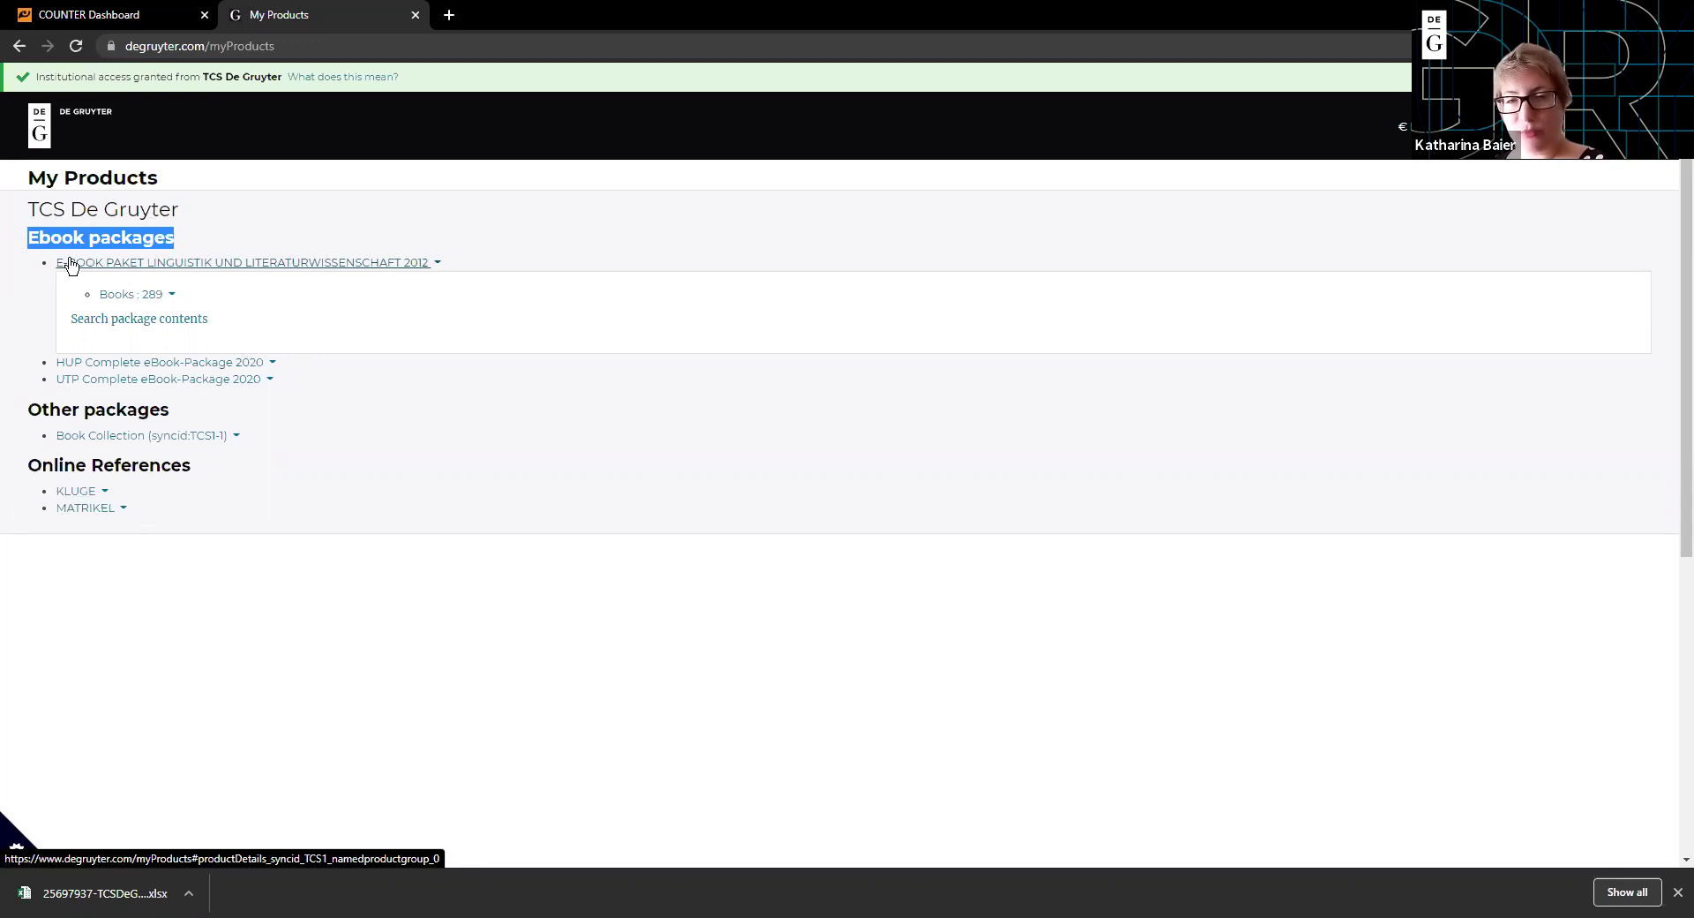
{"action": "left_click", "coordinate": [330, 382]}
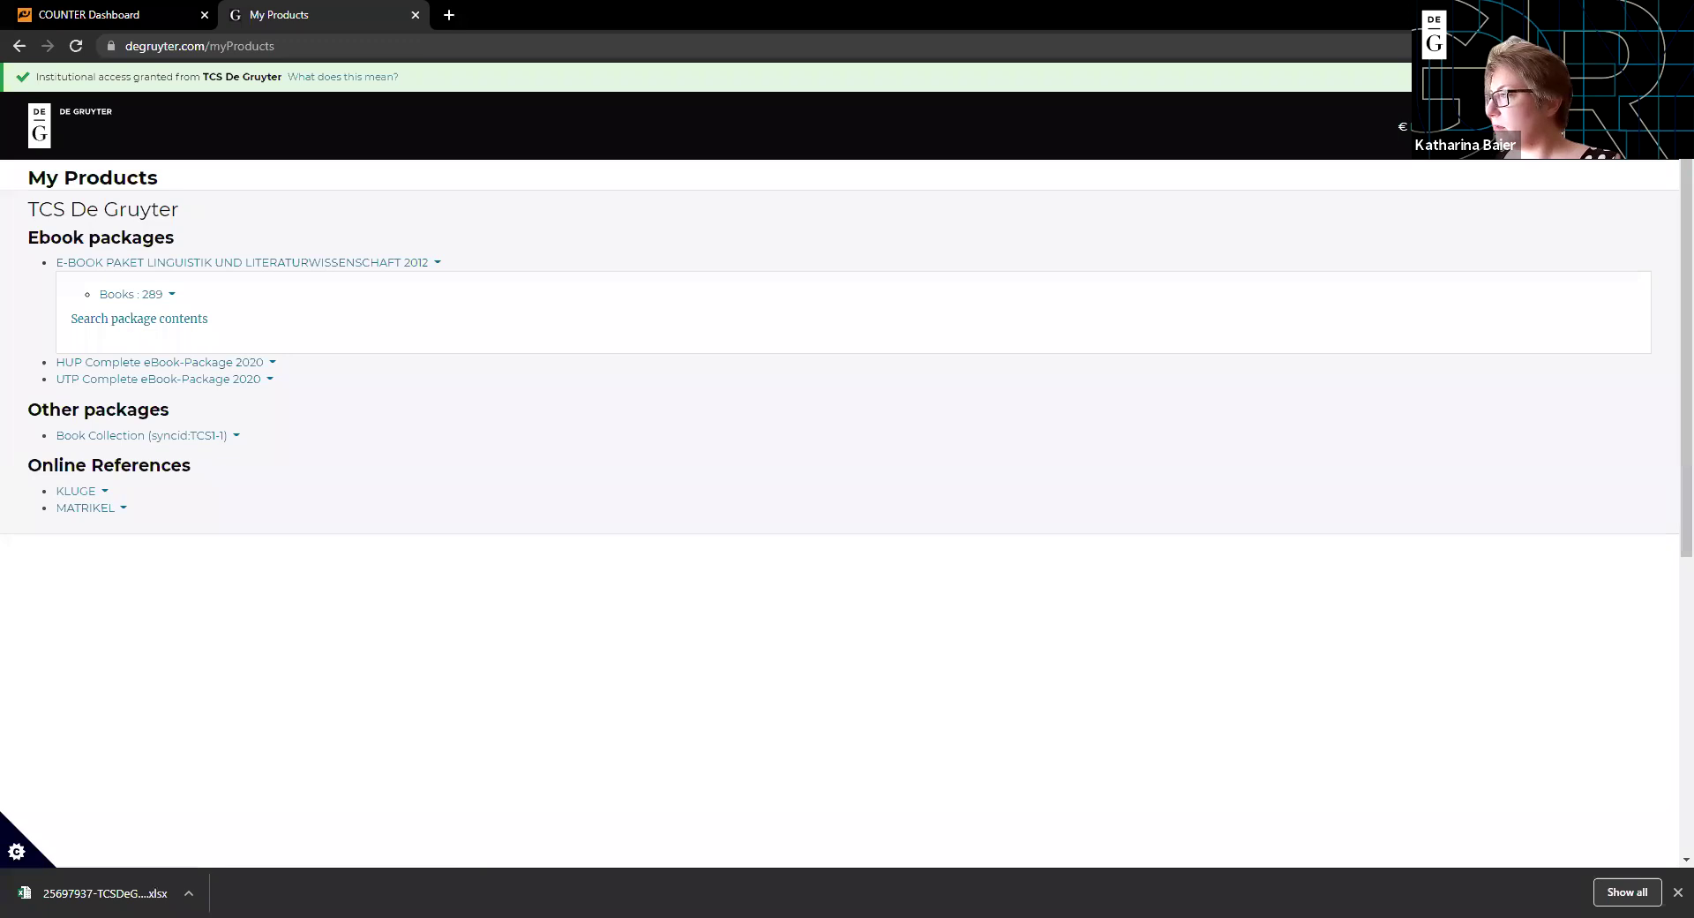
Switch the website to German and search the contents of the Book Collection package, limited to document type Buch
{"action": "left_click", "coordinate": [1505, 178]}
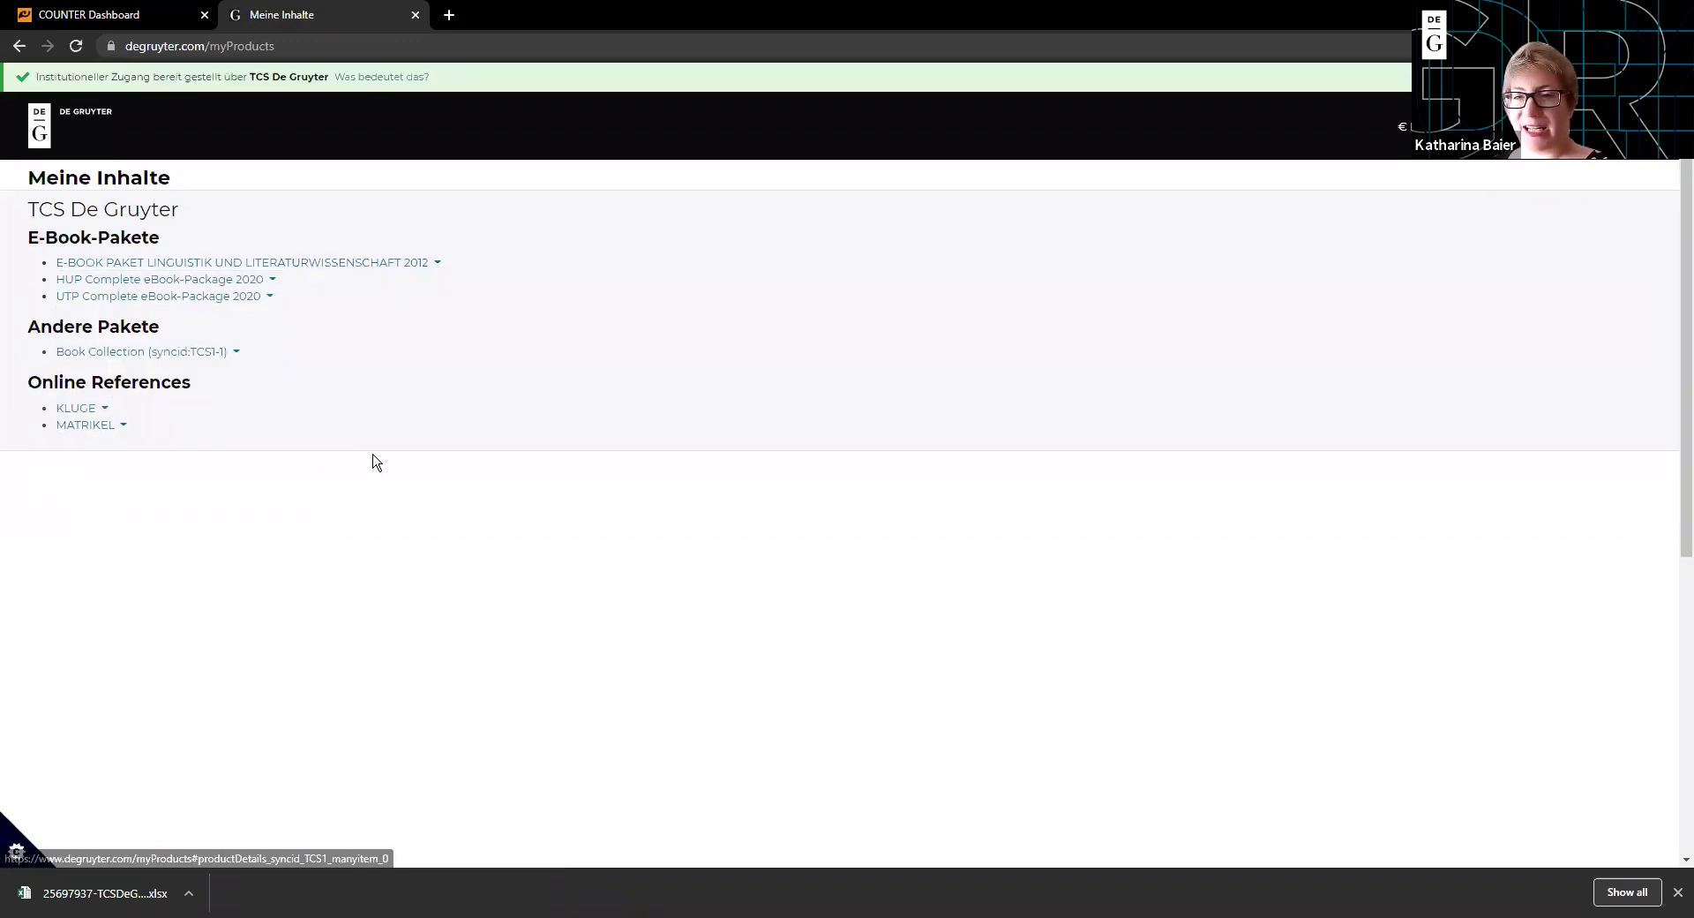
{"action": "left_click", "coordinate": [119, 357]}
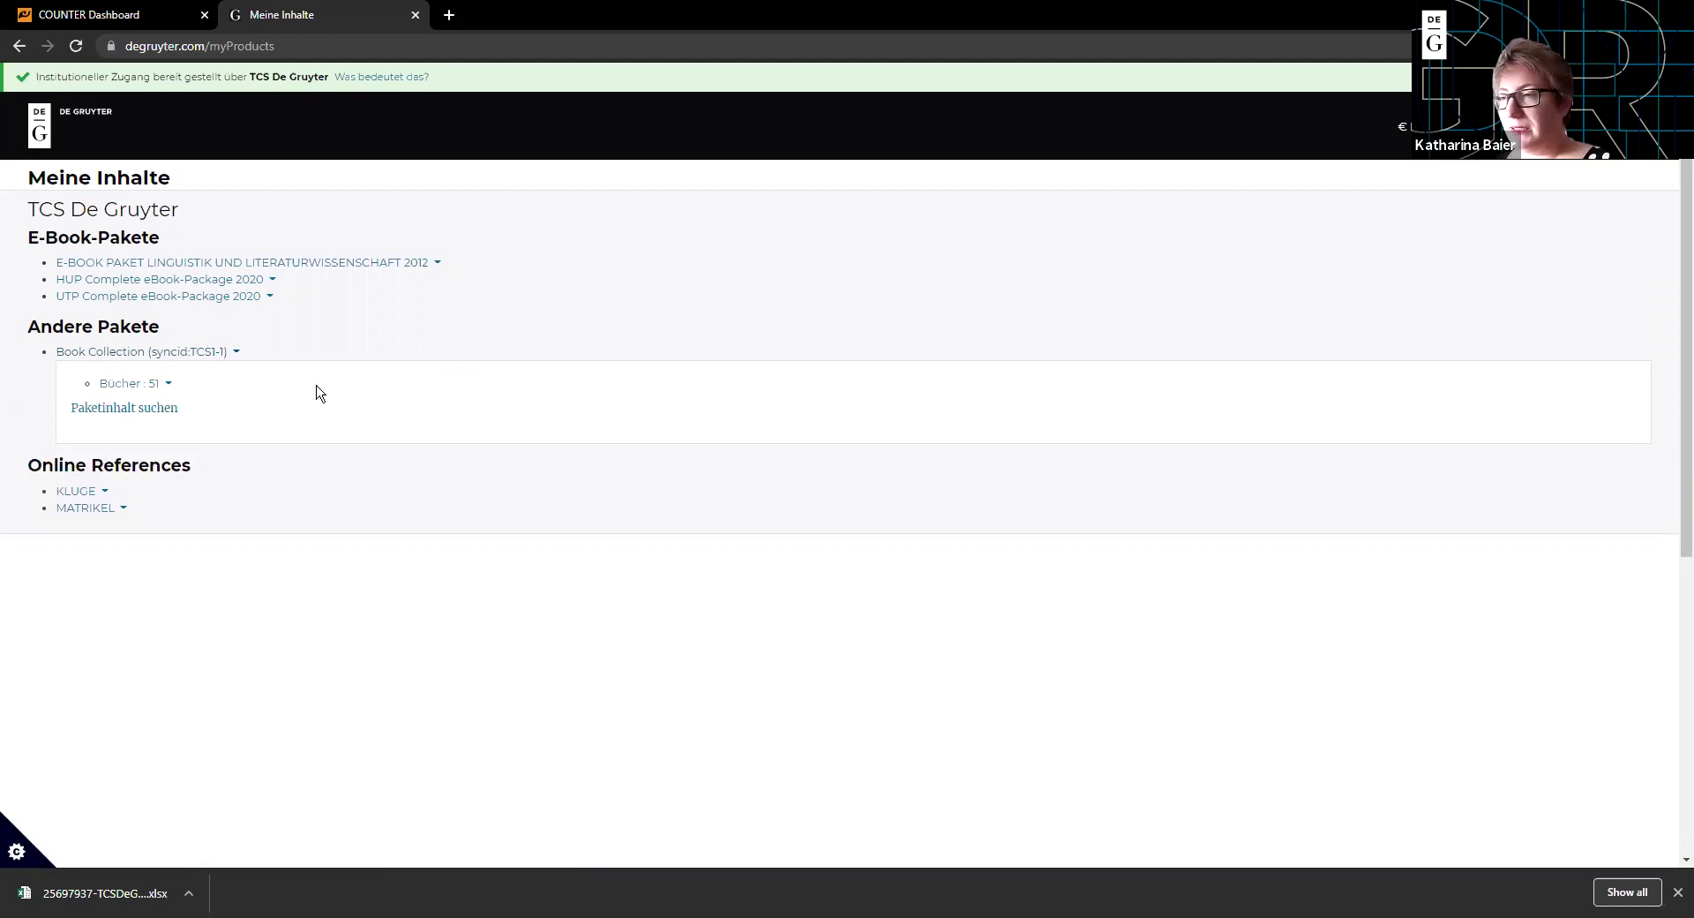
{"action": "left_click", "coordinate": [141, 411]}
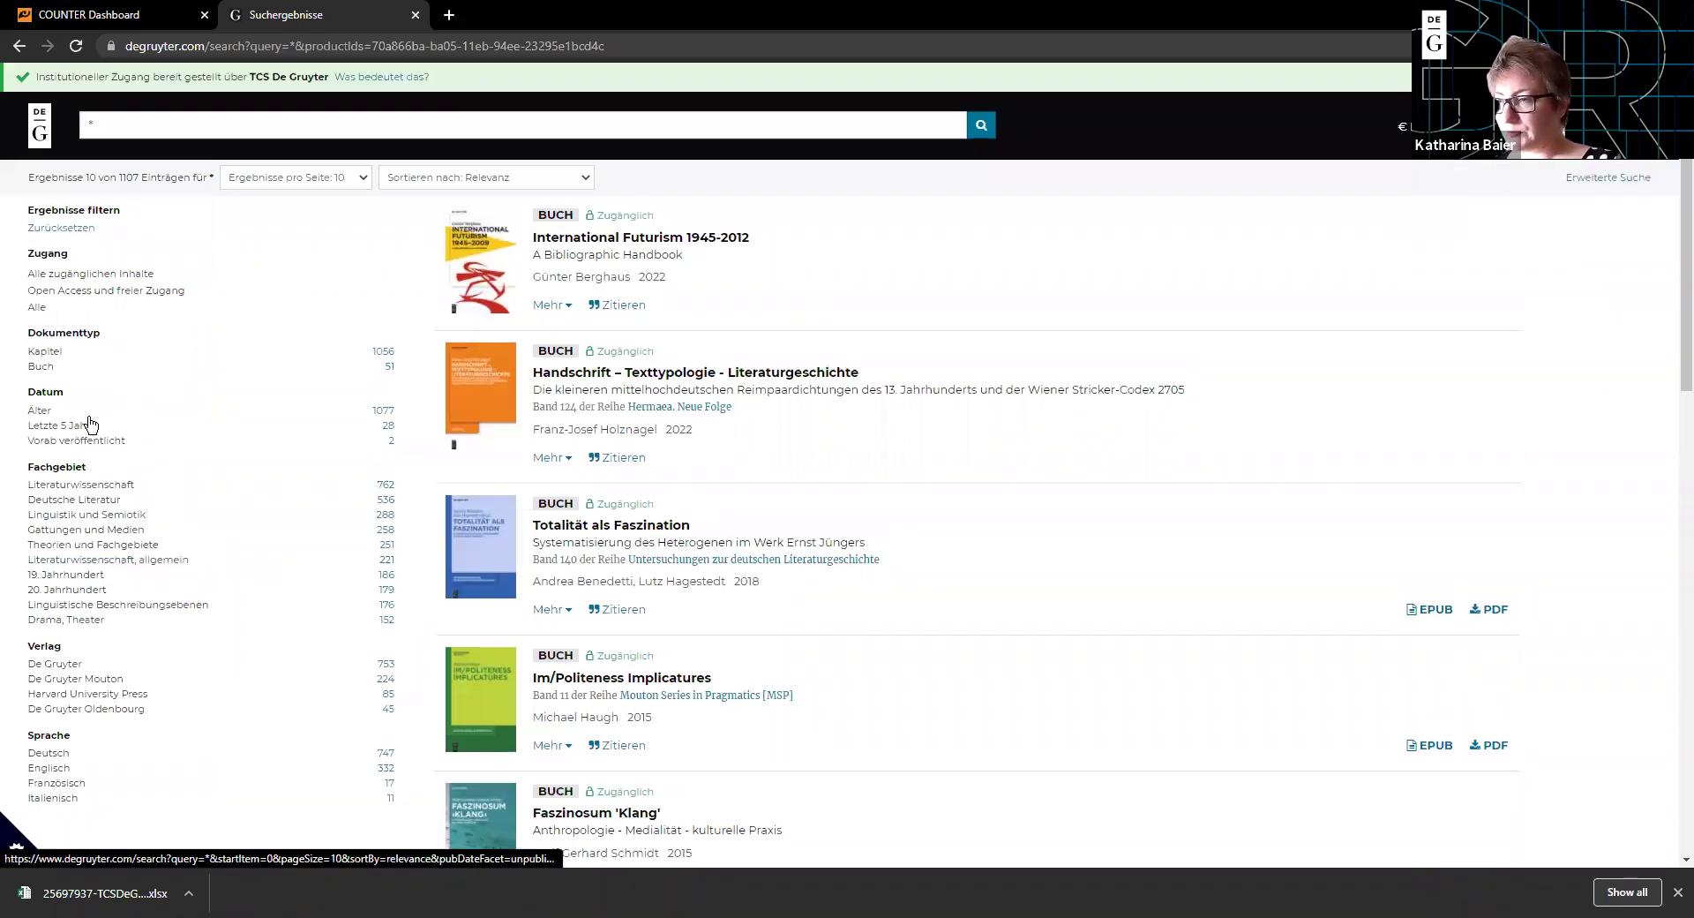
{"action": "left_click", "coordinate": [53, 365]}
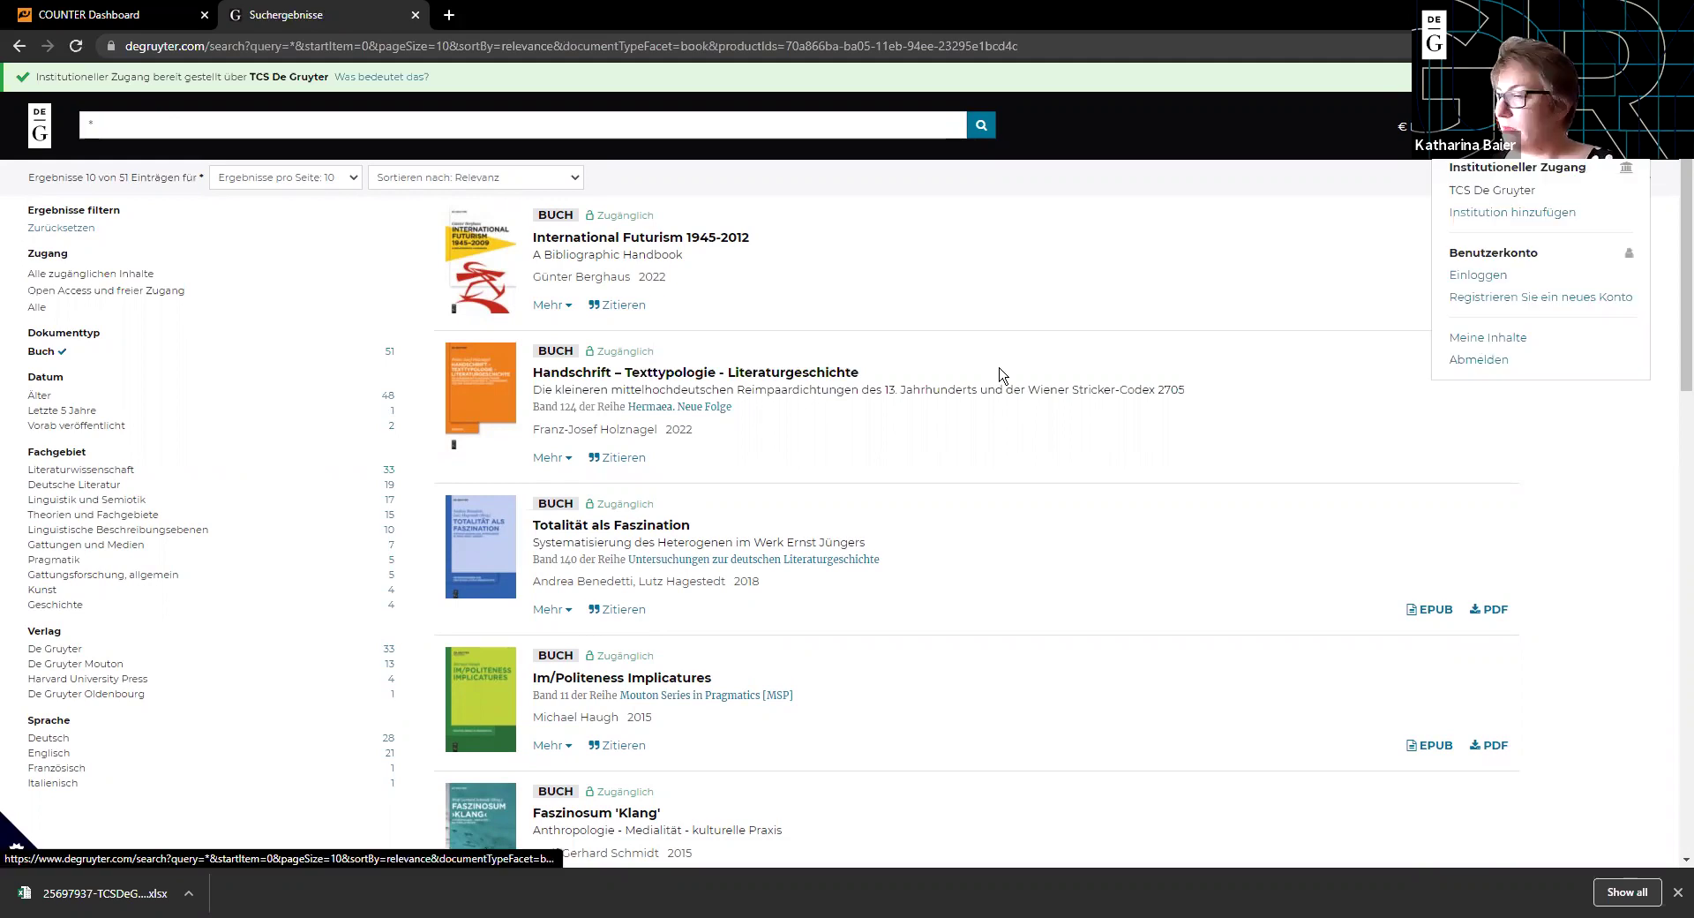
Return to the Meine Inhalte overview, and switch back to the LibLynx COUNTER Dashboard
{"action": "left_click", "coordinate": [313, 390]}
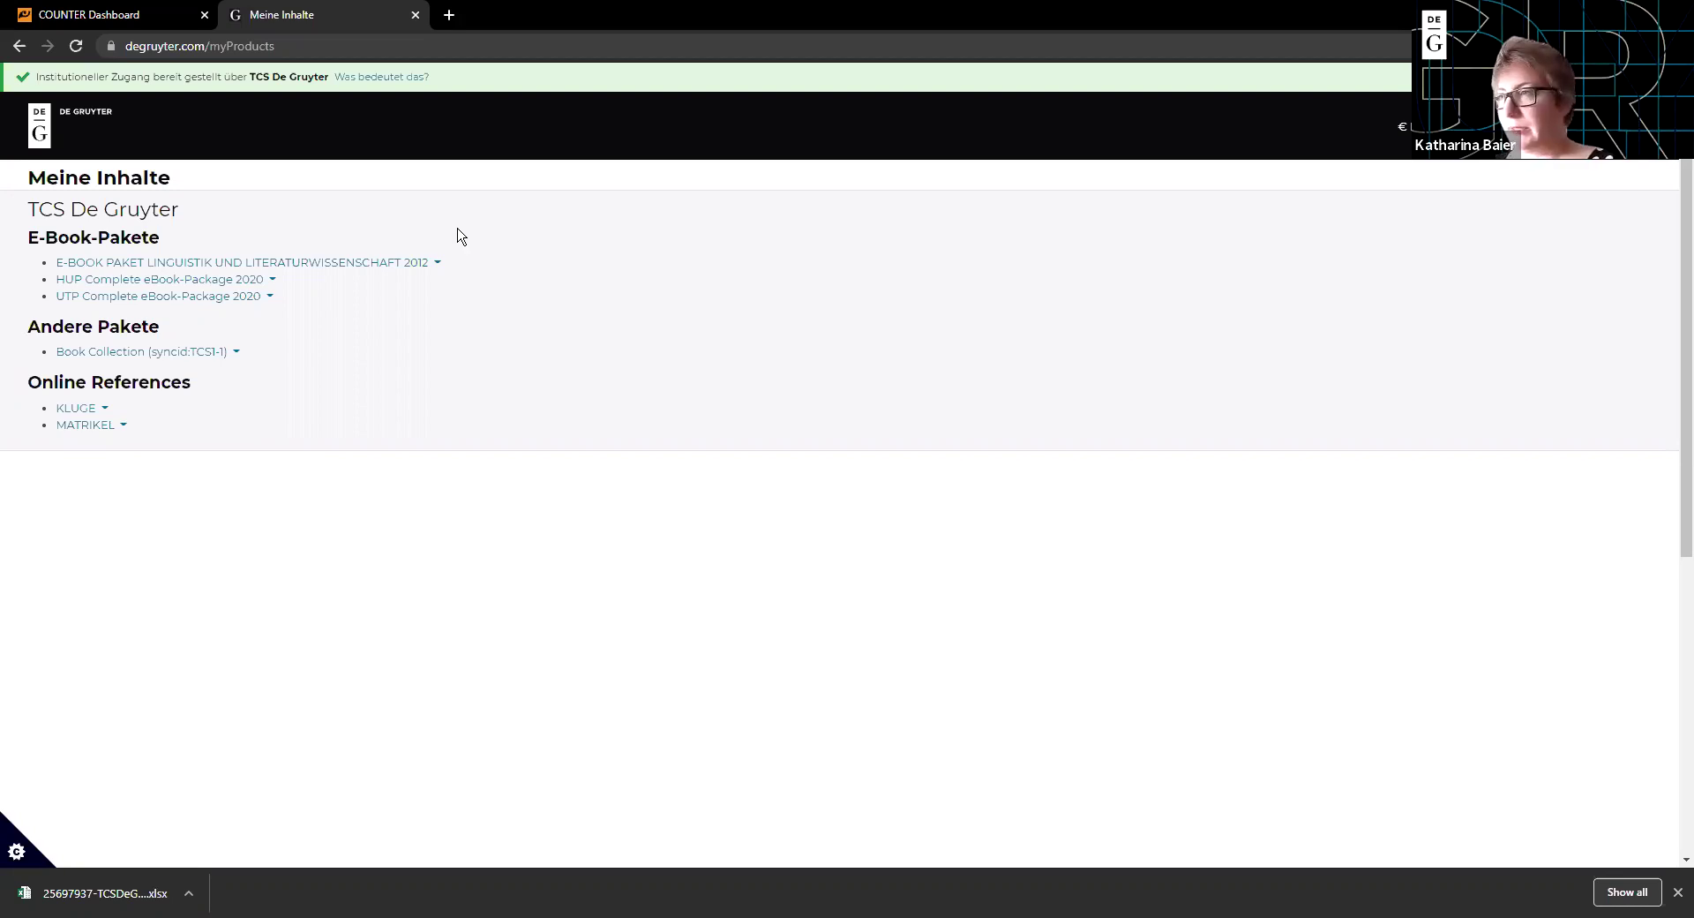
{"action": "left_click", "coordinate": [60, 17]}
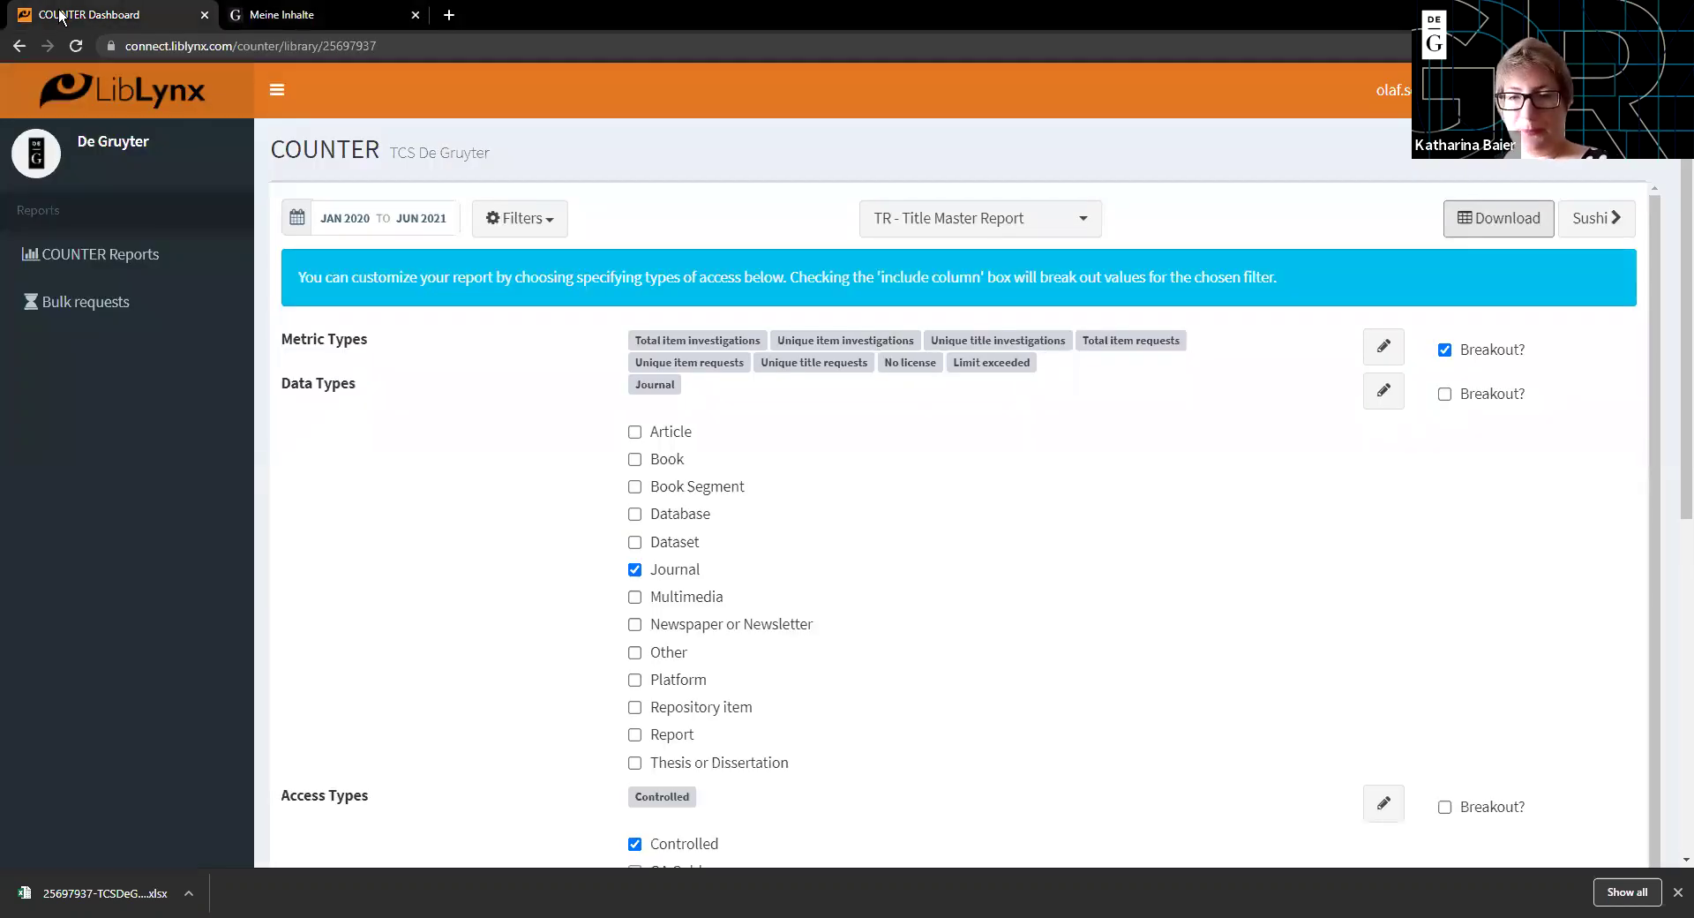